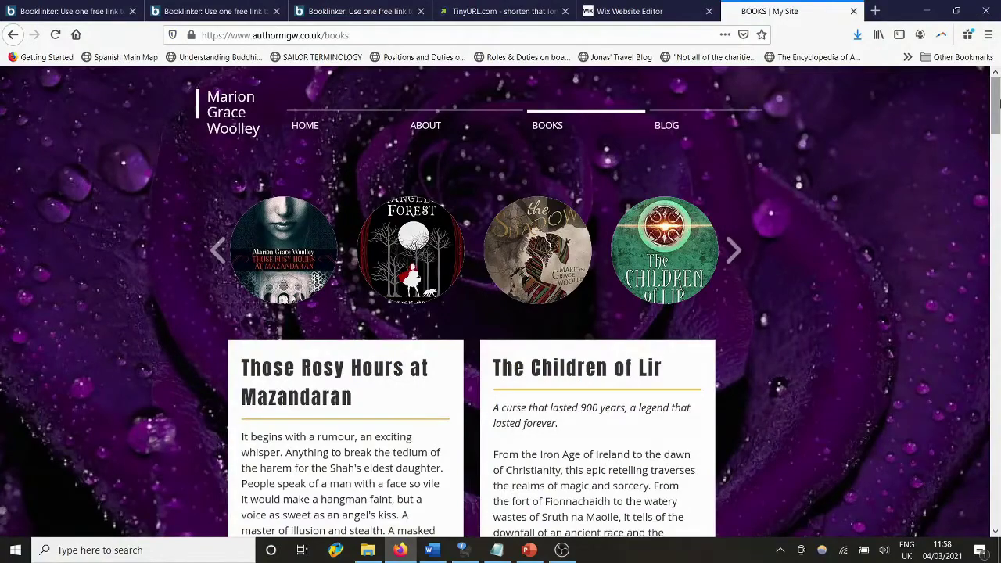
Step: Review the book entries on the website's Books page and open the Amazon page for Those Rosy Hours at Mazandaran
left_click_drag(999, 104, 990, 133)
left_click_drag(626, 344, 556, 345)
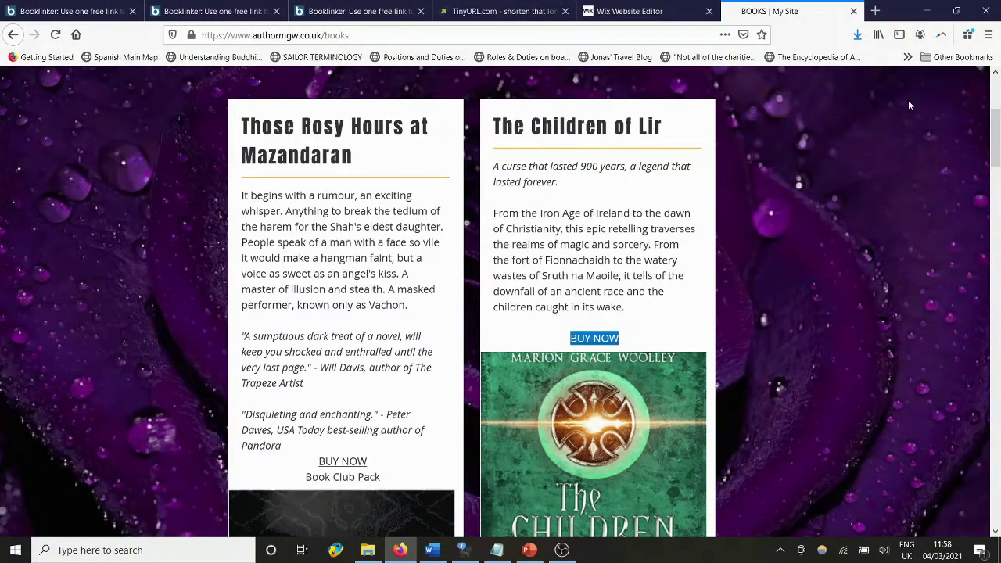
left_click_drag(997, 116, 997, 70)
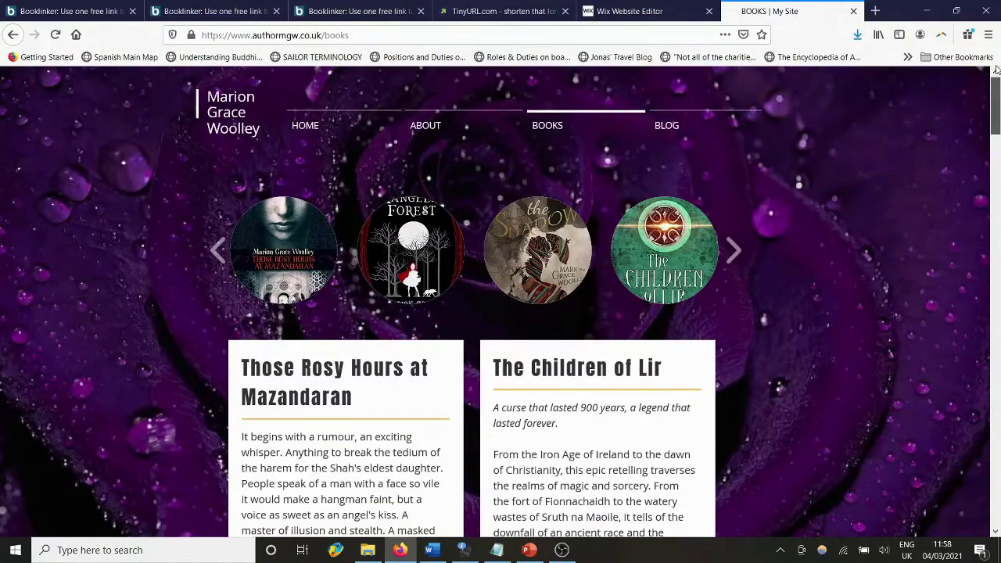
left_click_drag(997, 71, 991, 116)
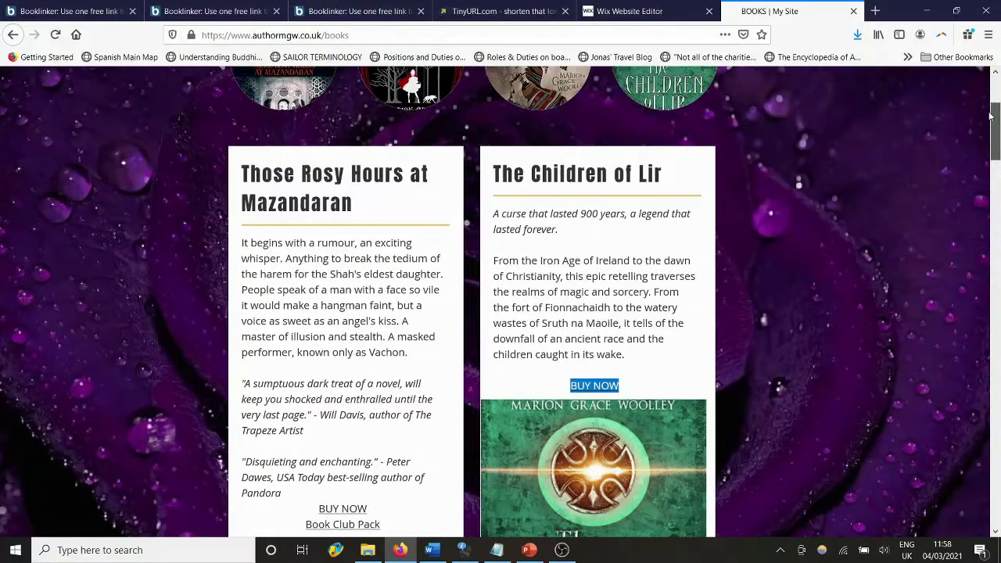
left_click_drag(717, 380, 553, 386)
left_click_drag(998, 141, 998, 99)
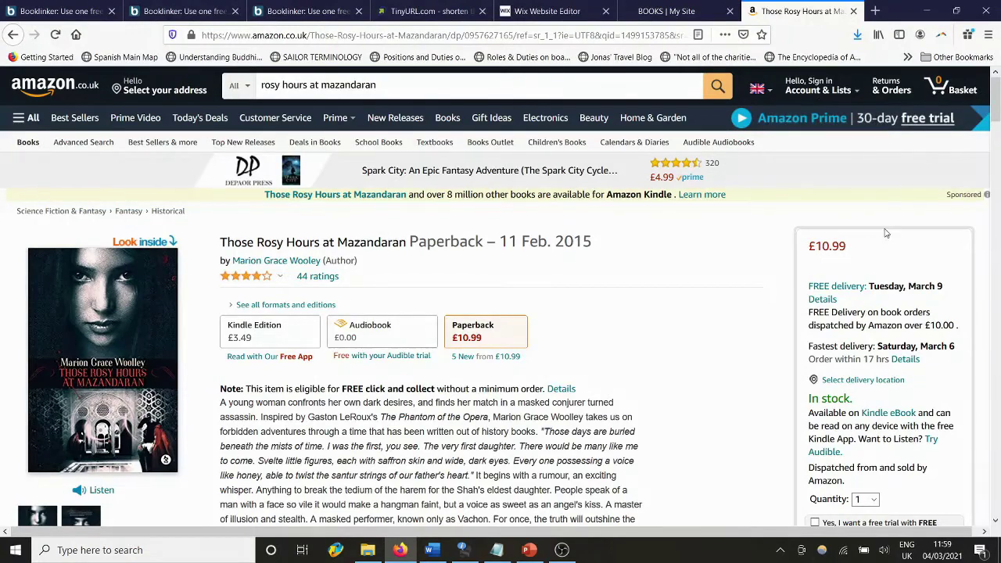
Step: Copy the full web address of the Amazon.co.uk page for Those Rosy Hours at Mazandaran
left_click_drag(996, 106, 995, 92)
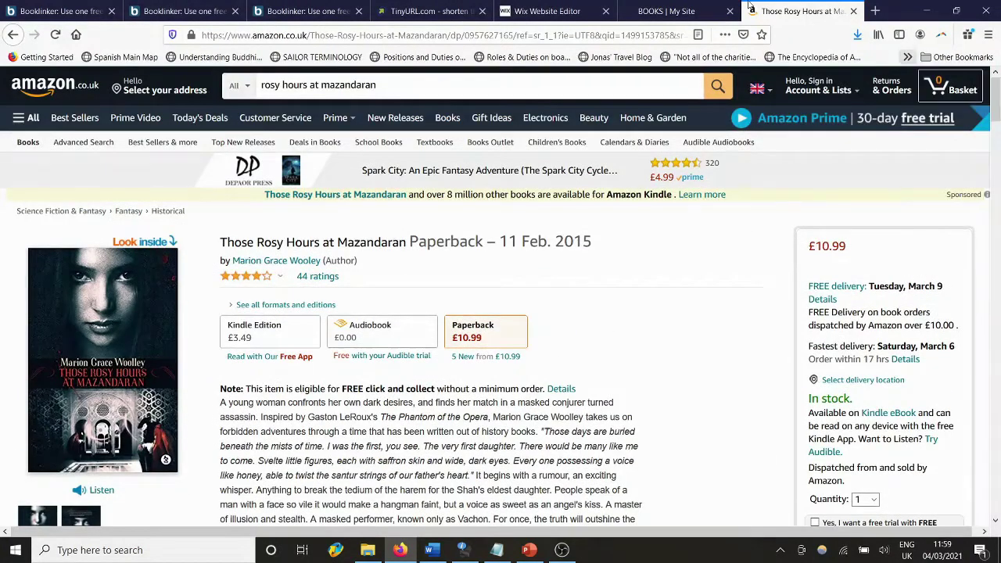
left_click(625, 34)
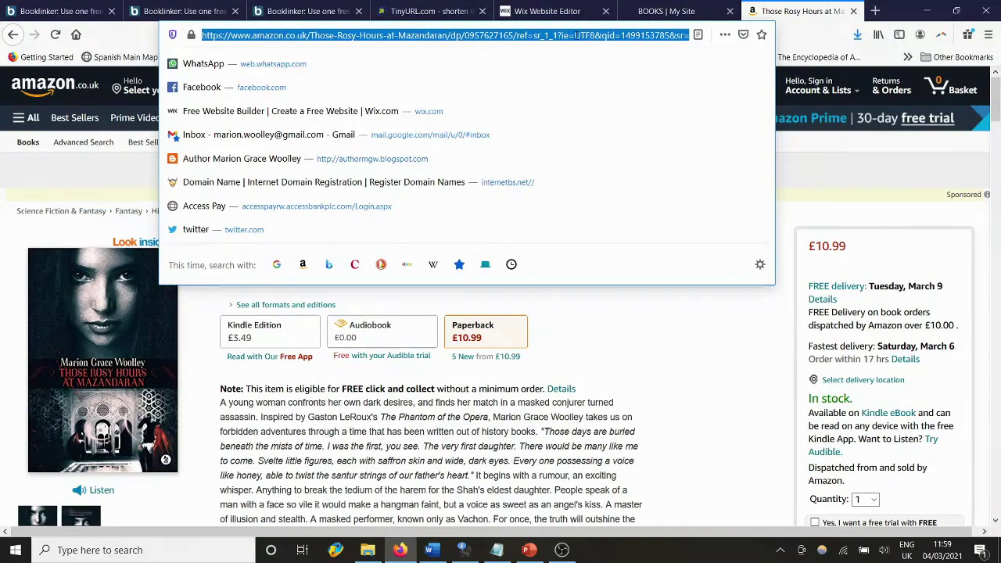
right_click(311, 35)
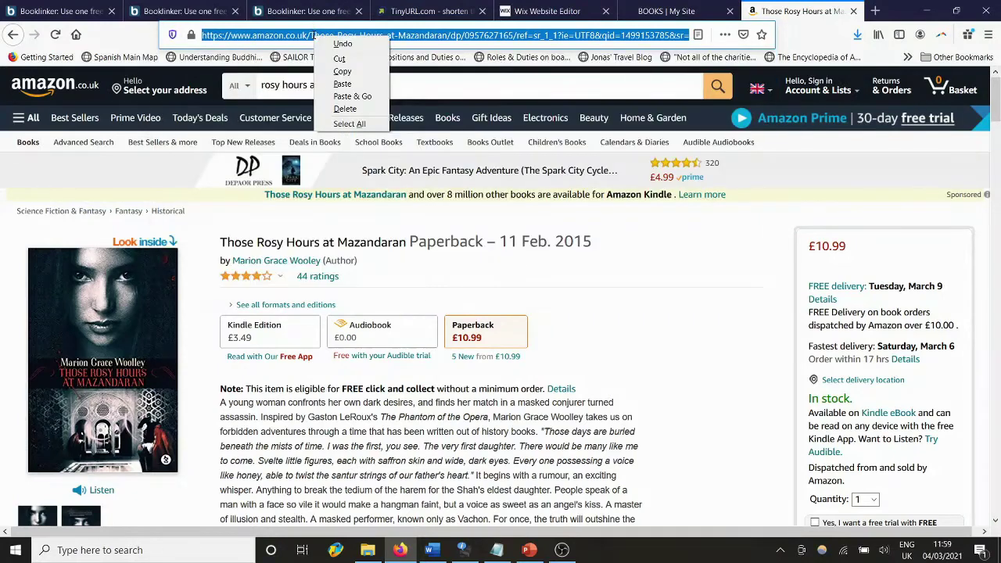
left_click(341, 72)
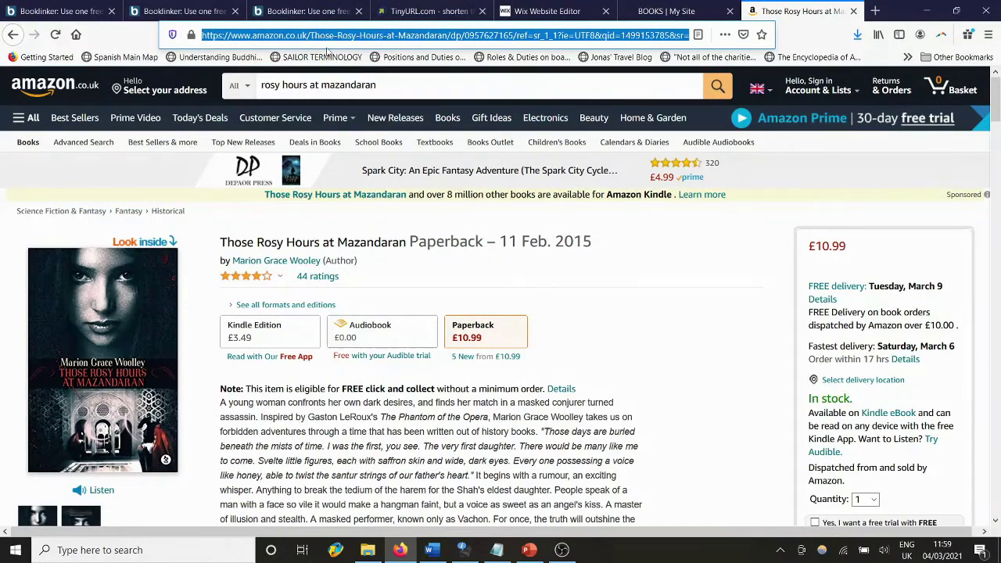
Step: Switch to Booklinker and start a universal link from the copied Amazon address of Those Rosy Hours at Mazandaran
left_click(81, 7)
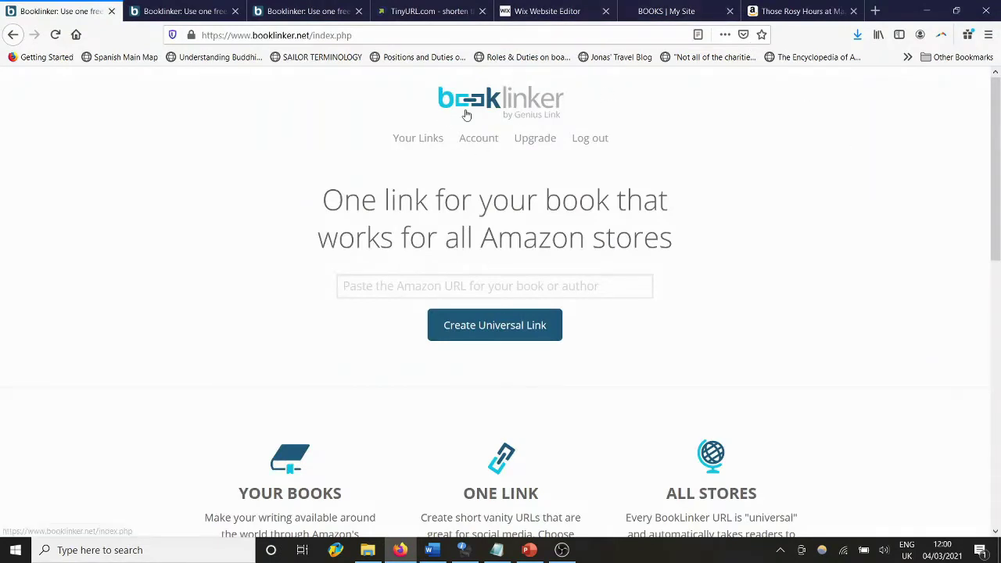
left_click_drag(310, 35, 230, 35)
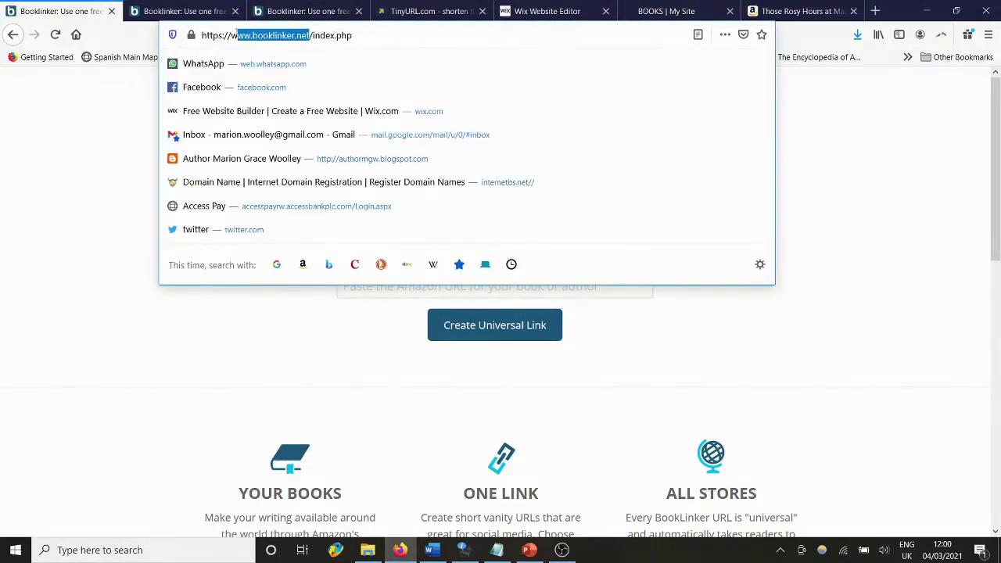
left_click(824, 132)
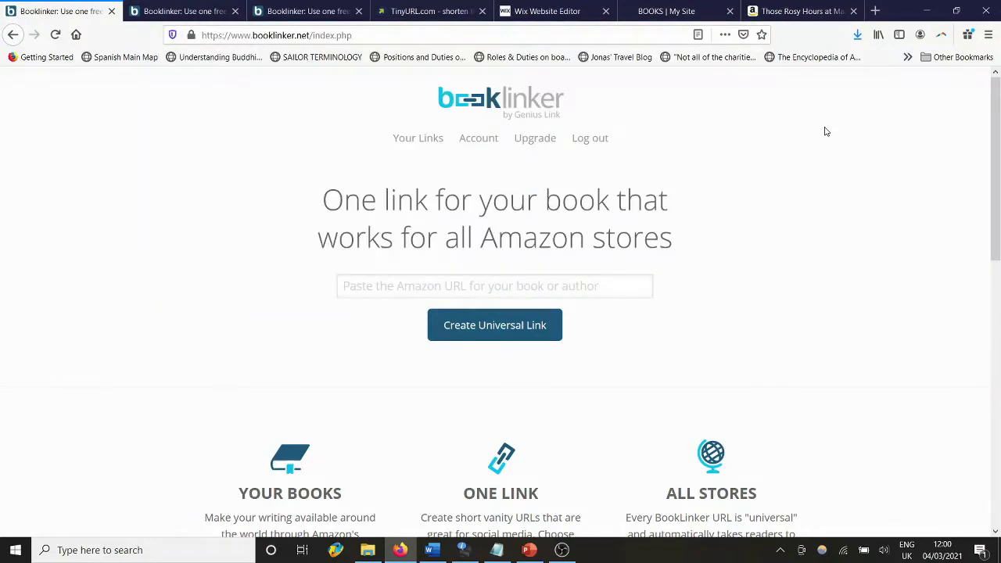
left_click(561, 286)
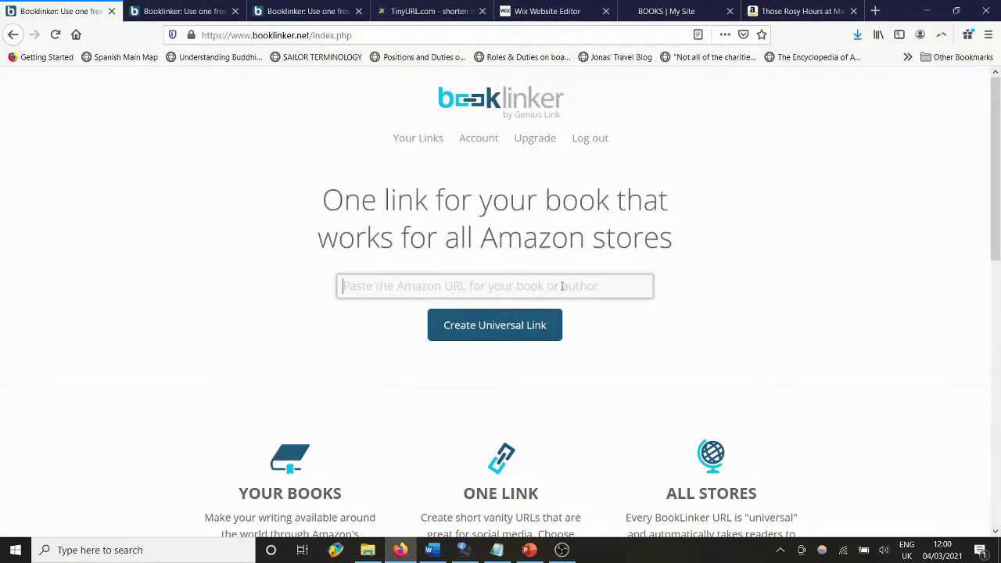
right_click(562, 286)
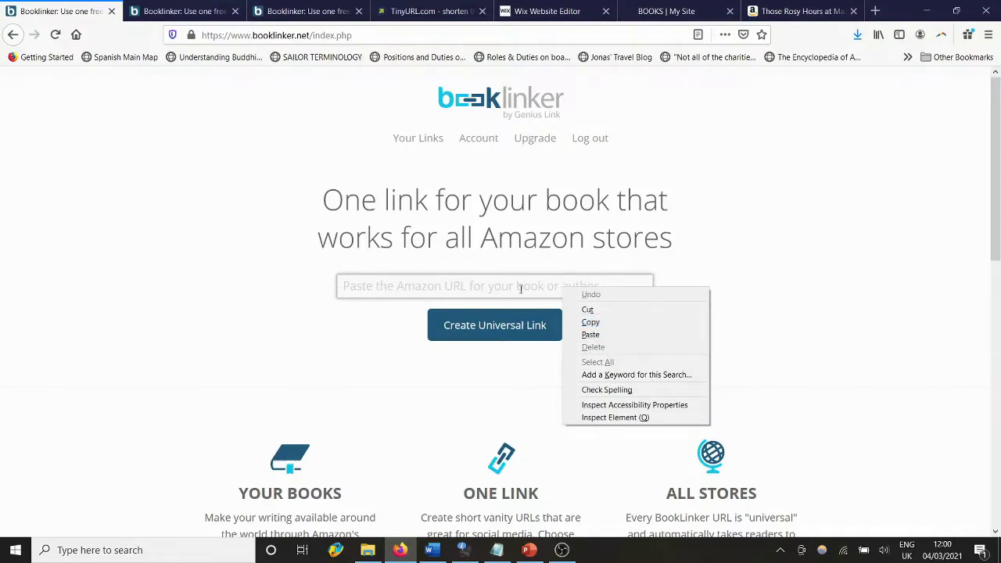
left_click(466, 286)
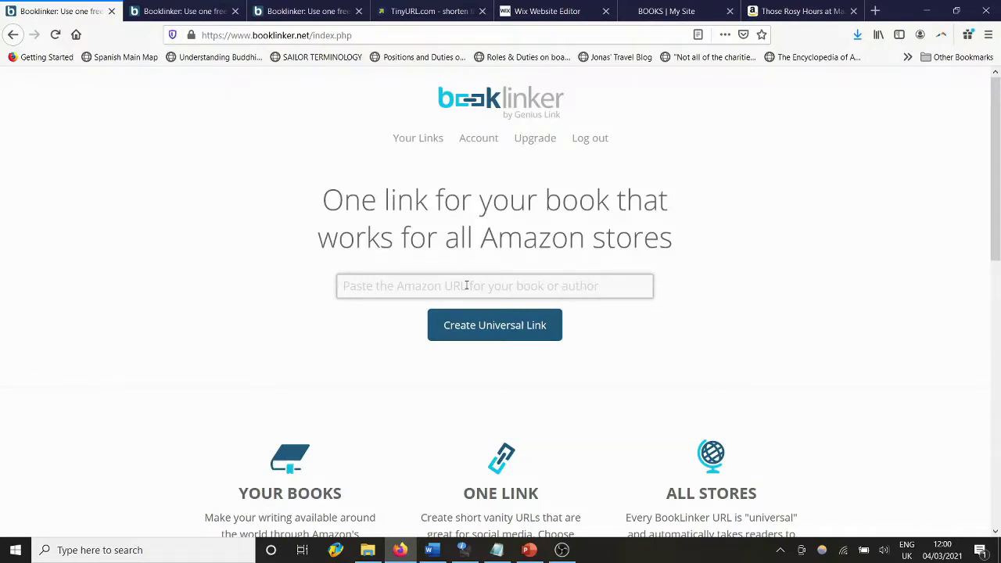
key("ctrl+v")
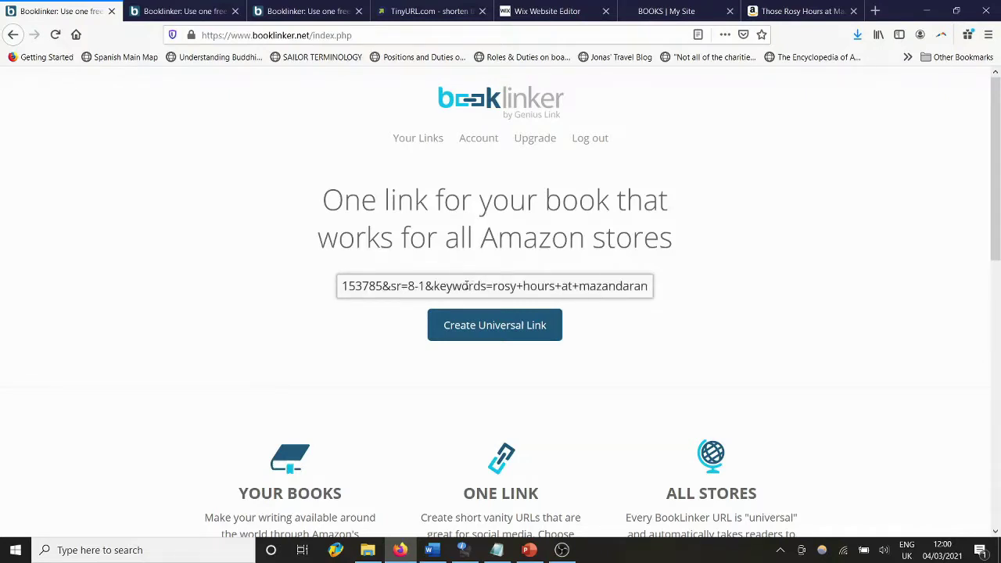
left_click(520, 333)
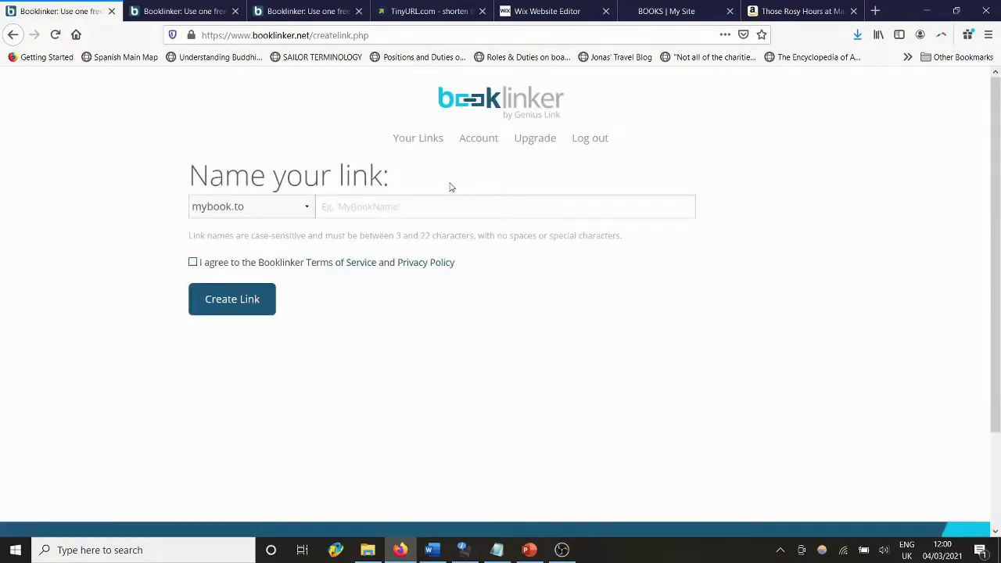
Step: Name the mybook.to link RosyHours, agree to the terms and create the link
left_click(390, 206)
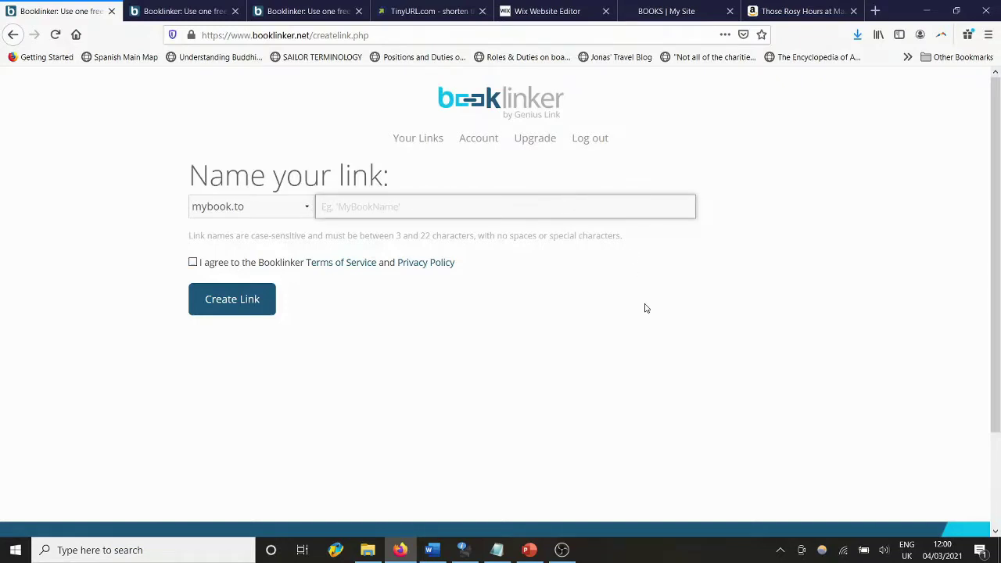
type("RosyHours")
left_click(194, 263)
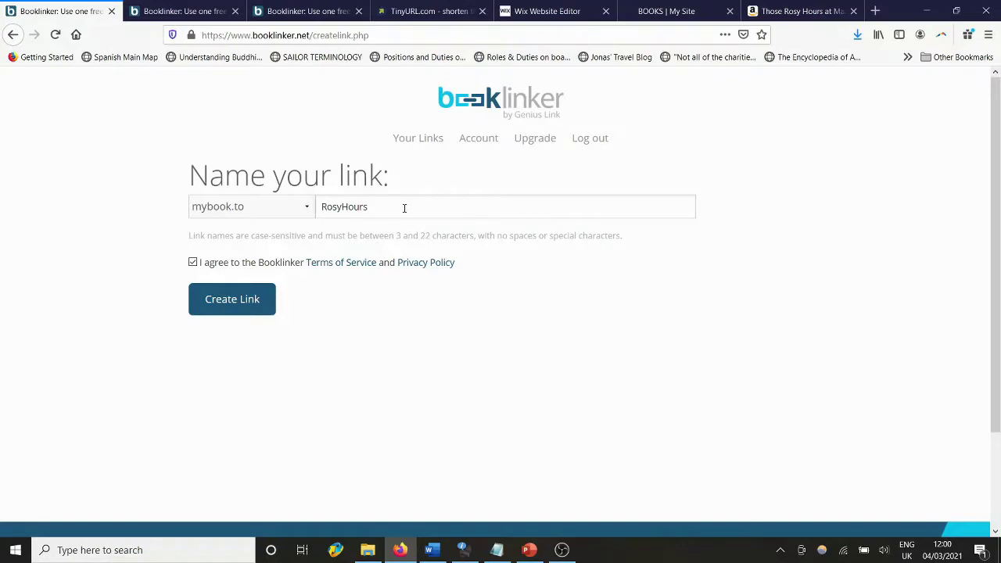
left_click(246, 301)
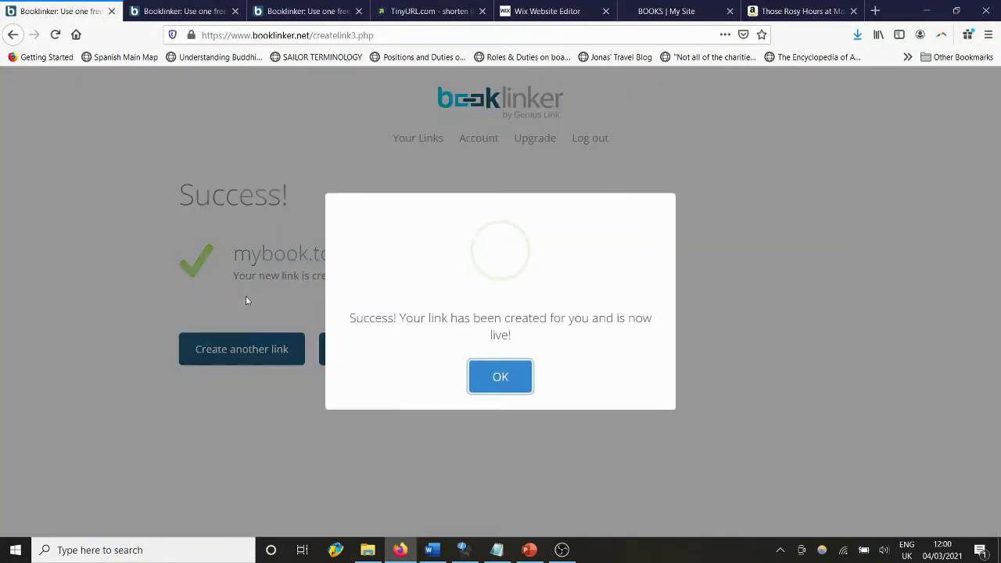
left_click(479, 374)
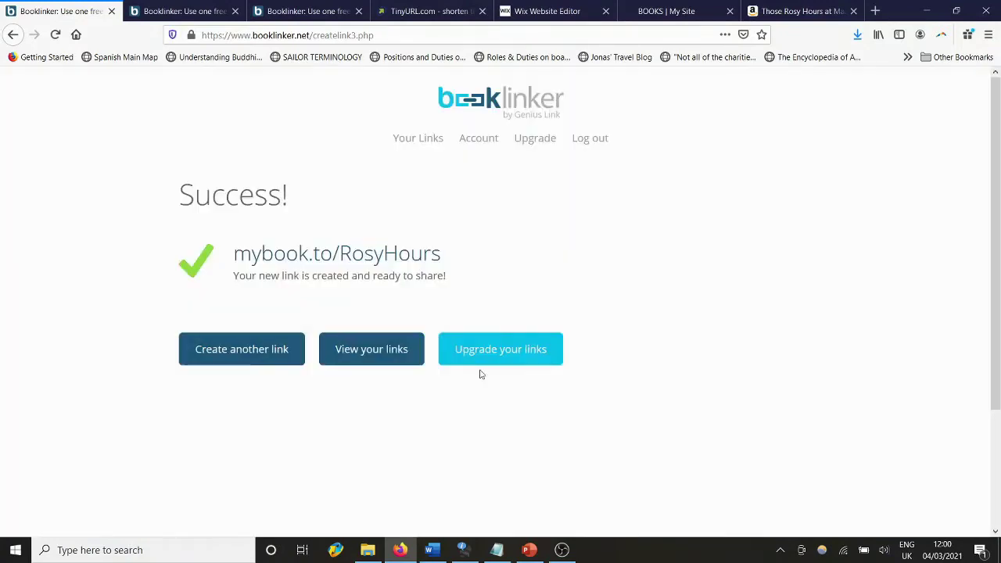
Step: Copy the new mybook.to/RosyHours link and test it by opening its Amazon page, then close that page
left_click_drag(447, 260, 228, 262)
key("ctrl+c")
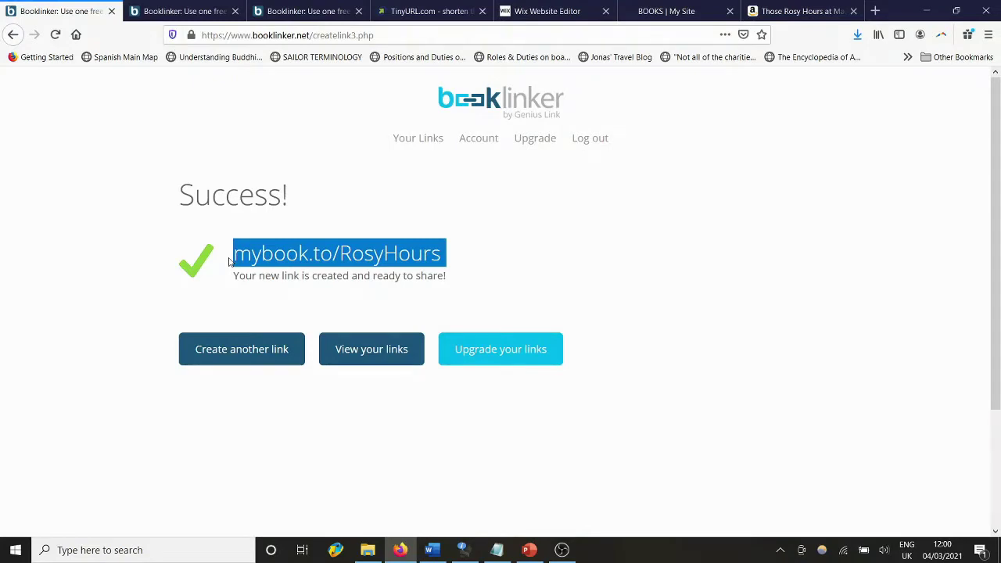
left_click(411, 257)
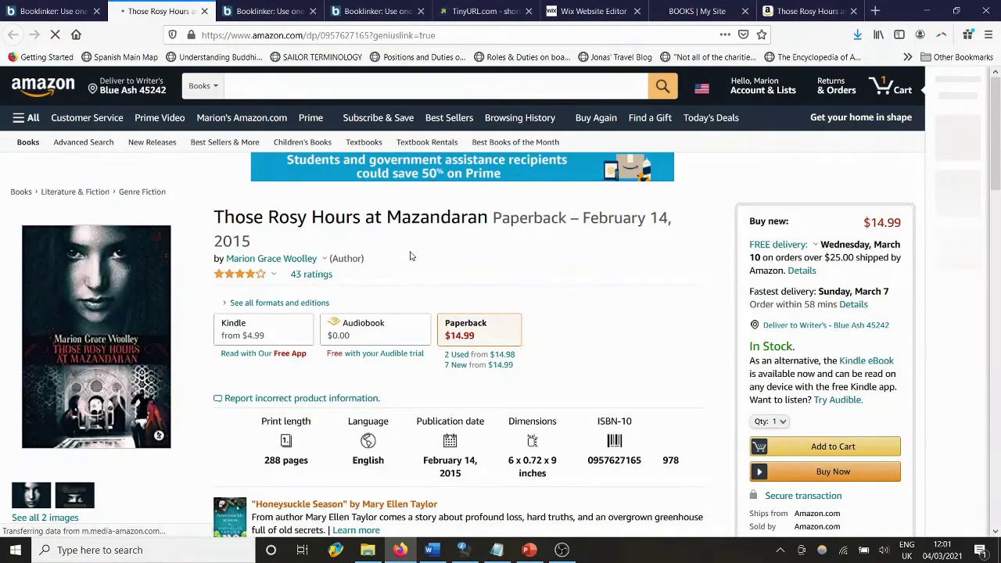
double_click(294, 36)
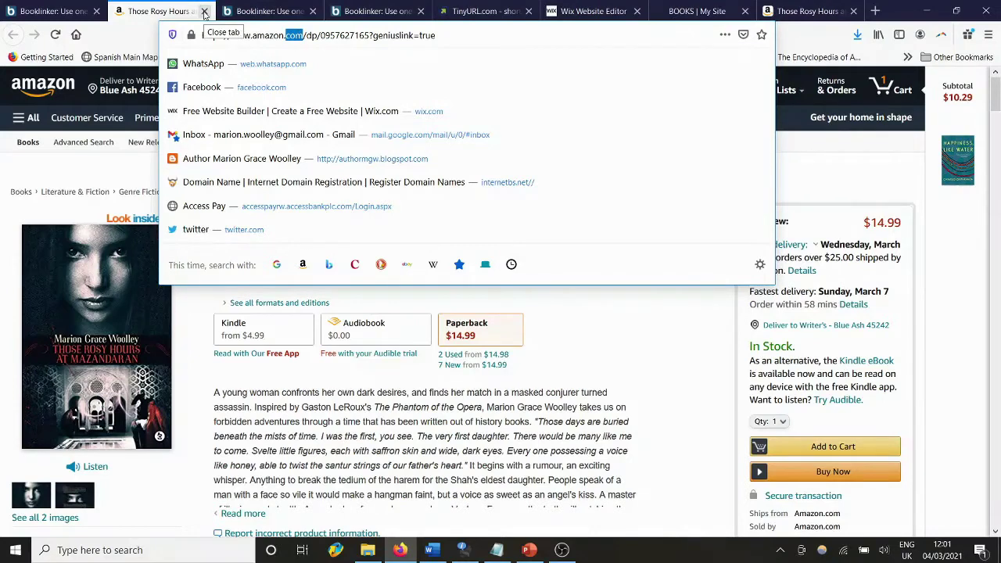
left_click(204, 12)
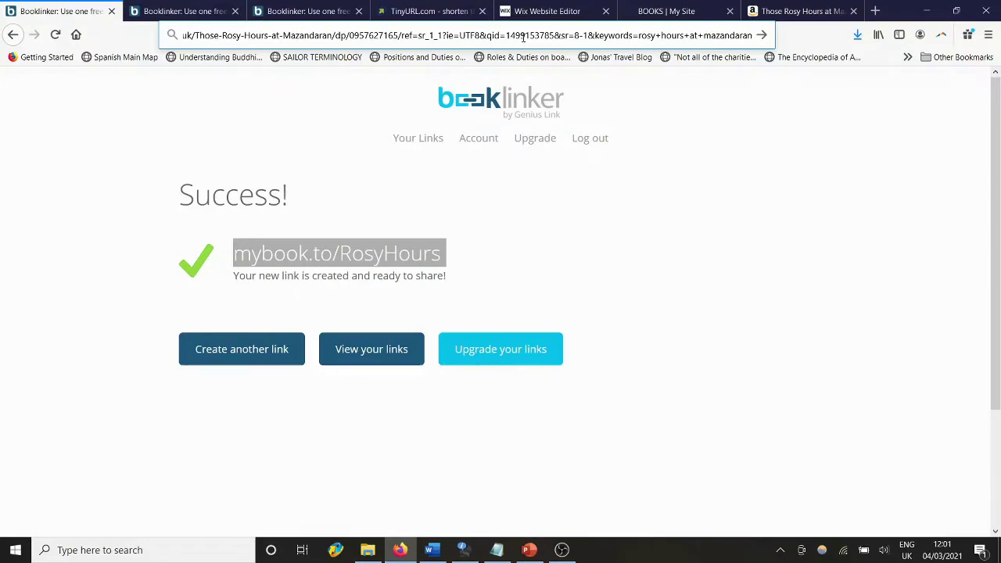
Step: In the Wix editor, remove the existing link from the BUY NOW text under Those Rosy Hours at Mazandaran
left_click(529, 13)
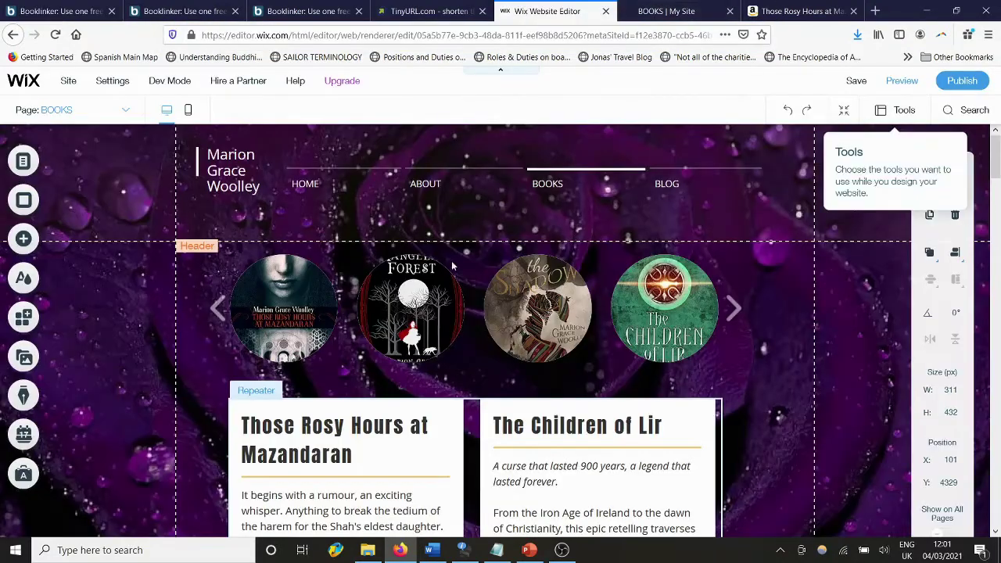
left_click_drag(996, 152, 998, 204)
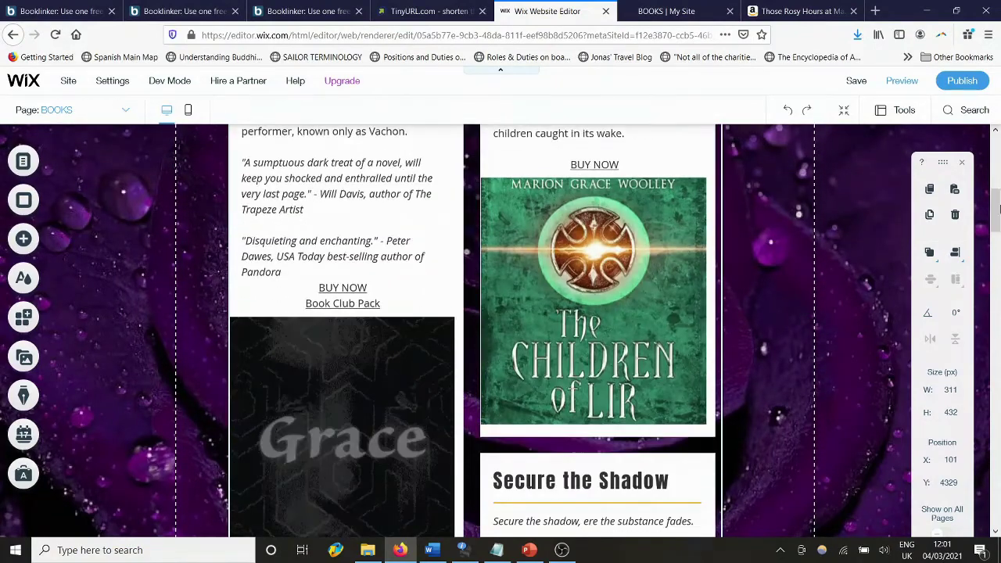
left_click(351, 227)
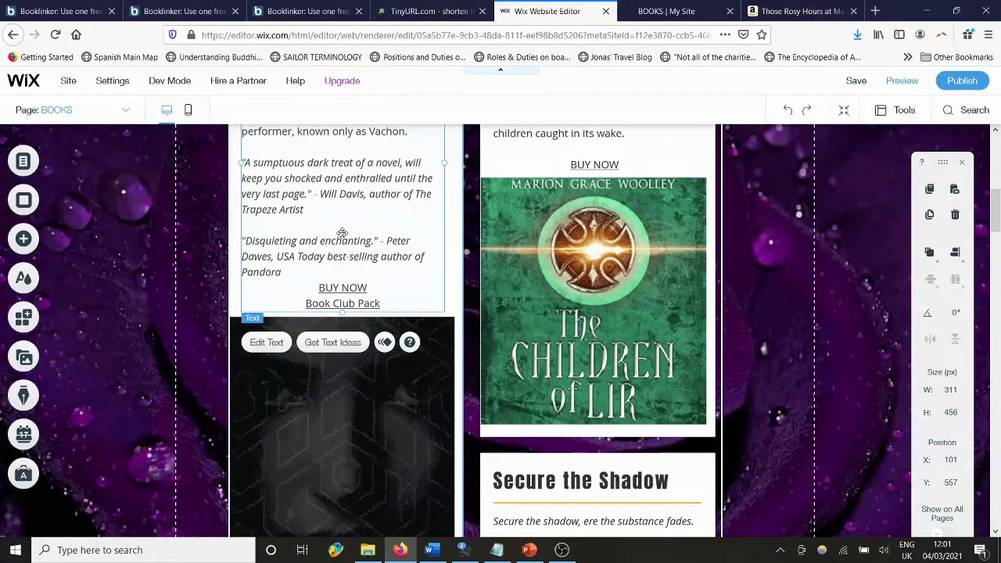
left_click(277, 345)
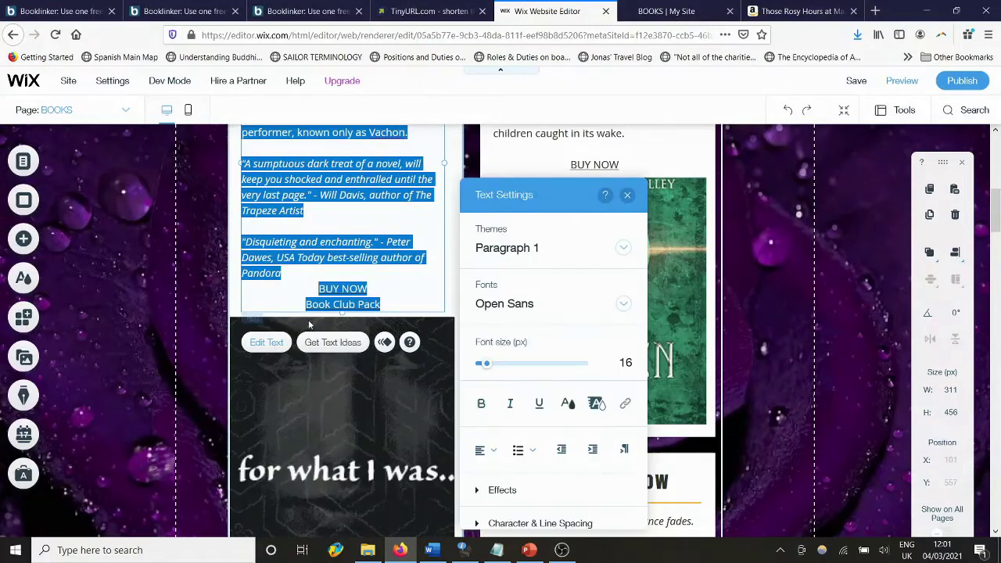
left_click(378, 284)
left_click_drag(379, 284, 316, 288)
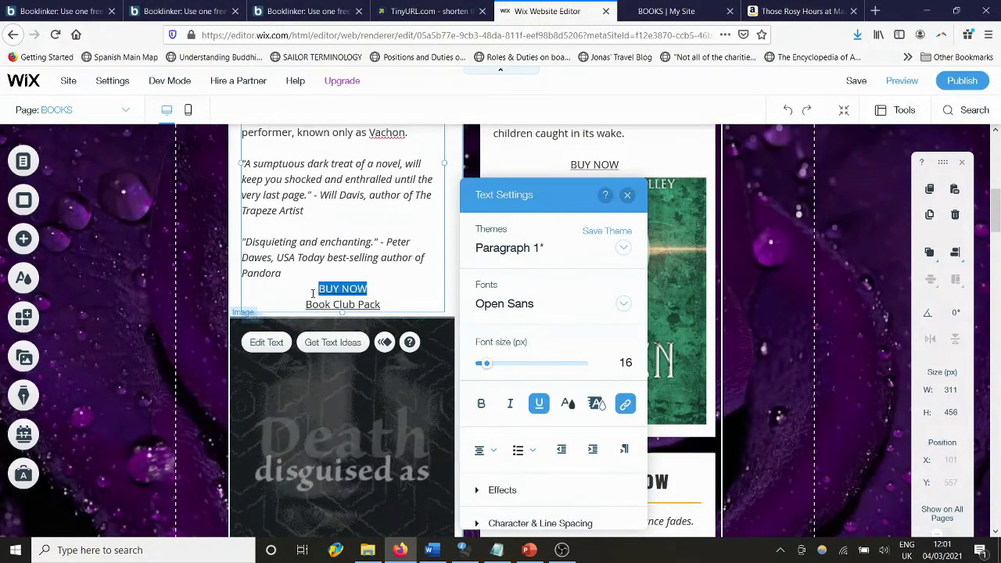
left_click(626, 401)
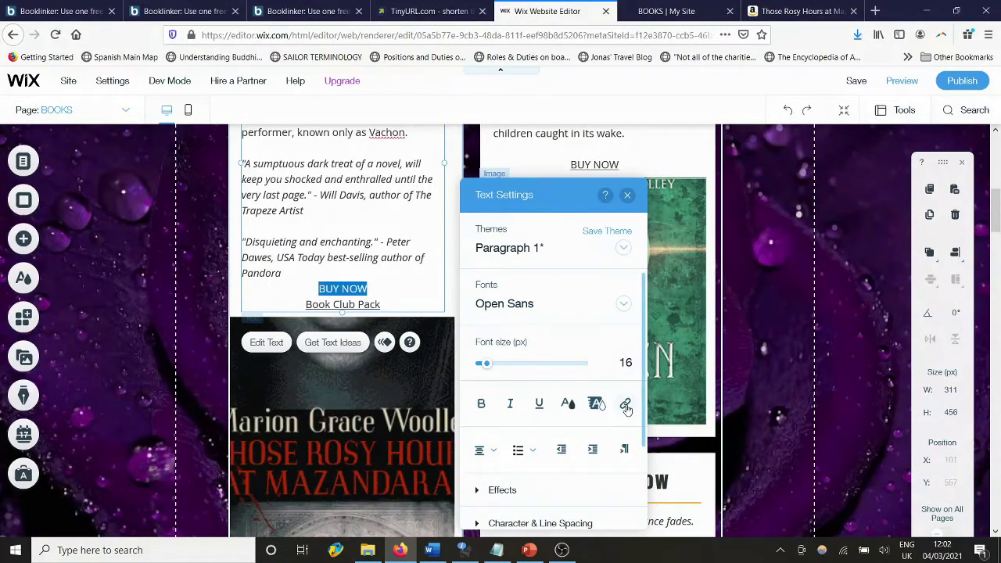
Step: Try to link the BUY NOW text to the web address mybook.to/RosyHours, opening in a new window
left_click(626, 408)
left_click(395, 208)
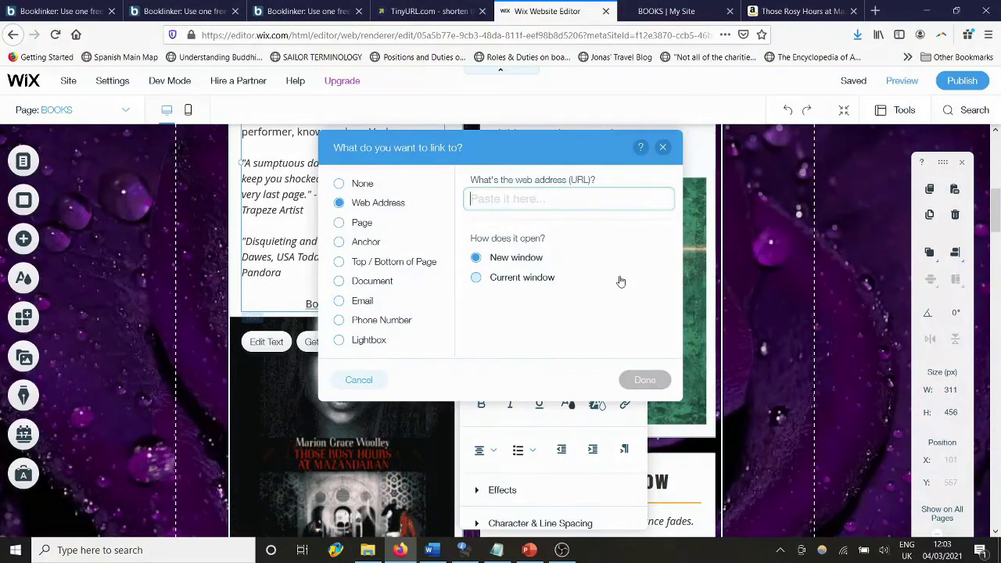
key("ctrl+v")
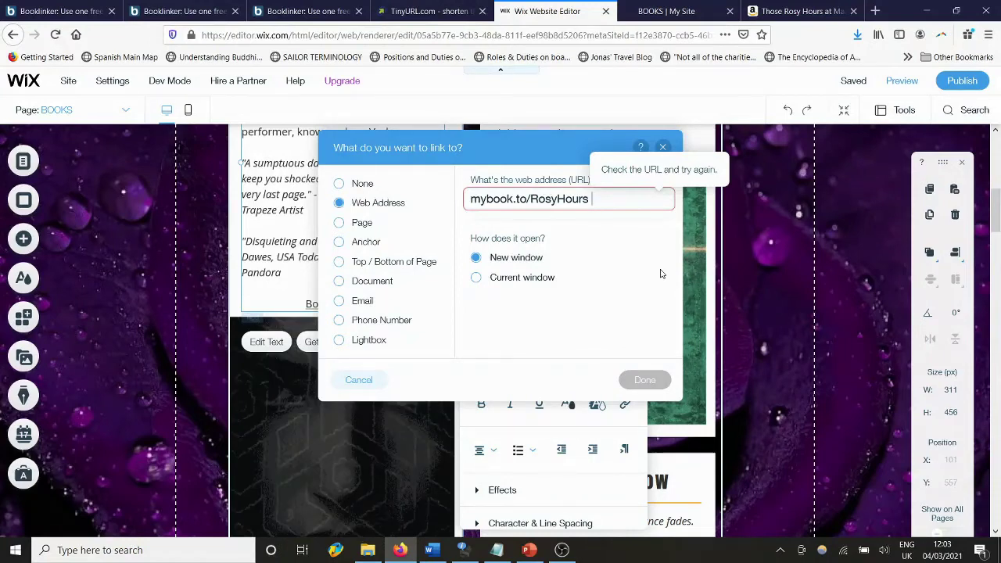
left_click(663, 149)
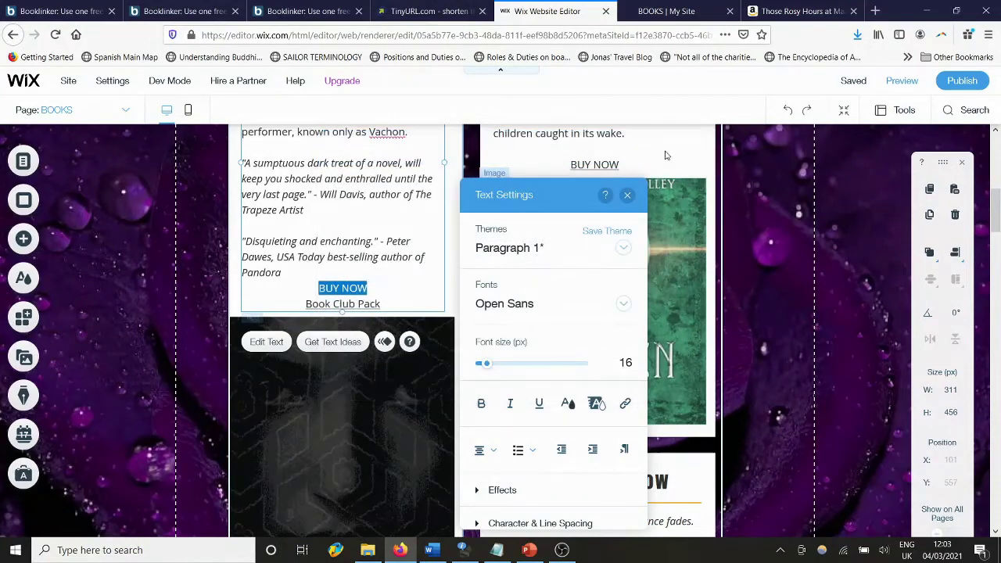
Step: Copy the Amazon UK page address of Those Rosy Hours at Mazandaran into TinyURL as the long URL
left_click(420, 11)
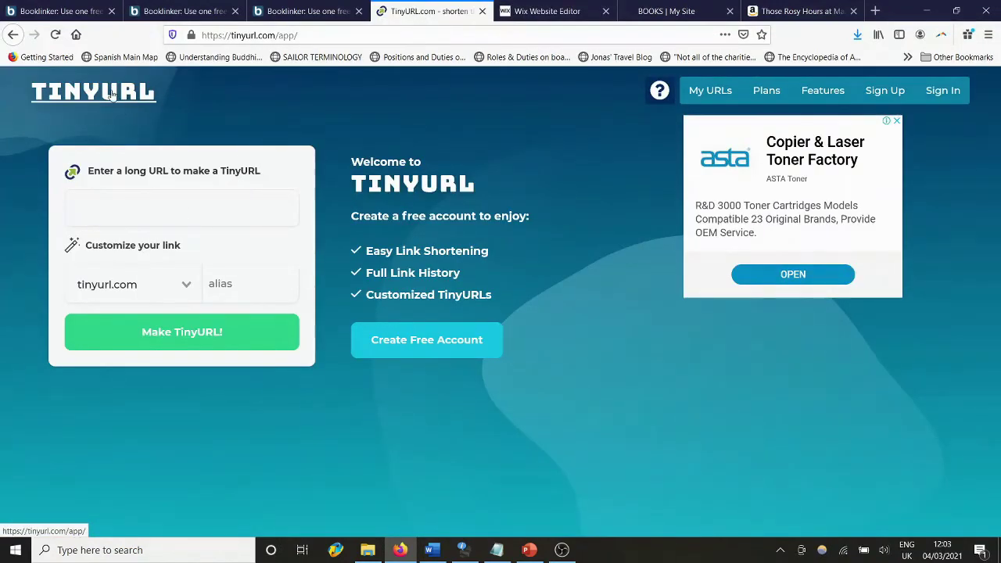
left_click(766, 11)
left_click(559, 37)
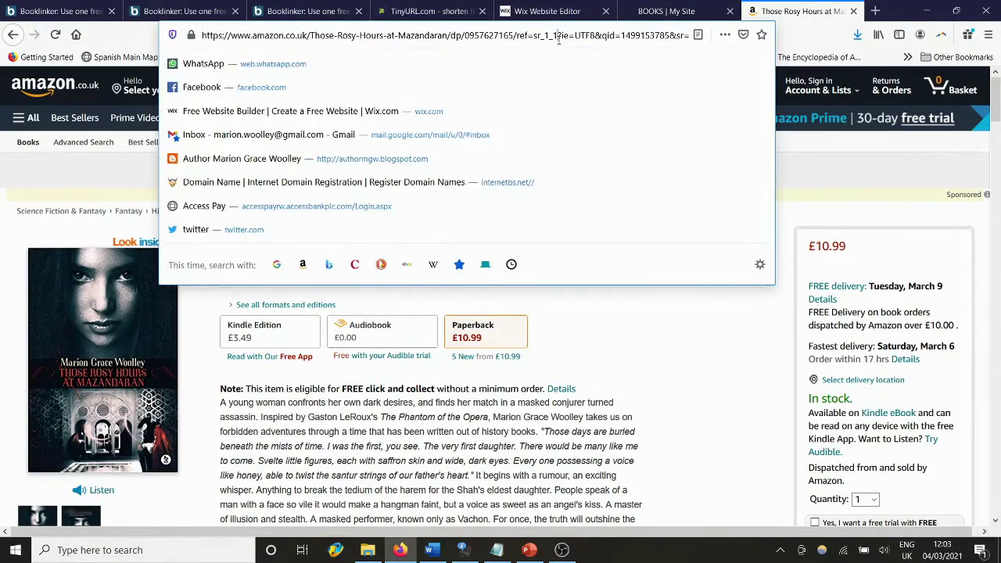
left_click(559, 37)
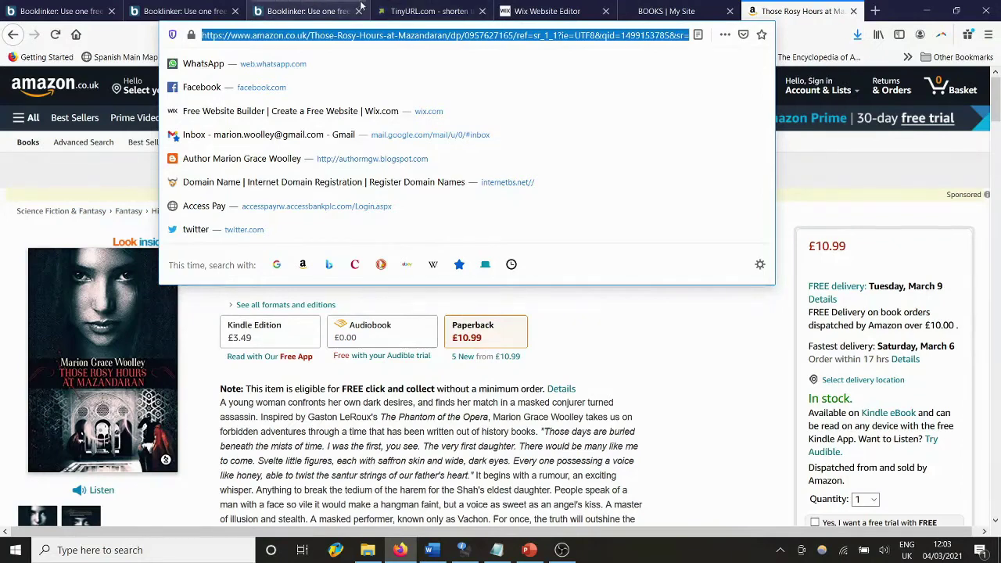
left_click(428, 11)
left_click(225, 214)
key("ctrl+v")
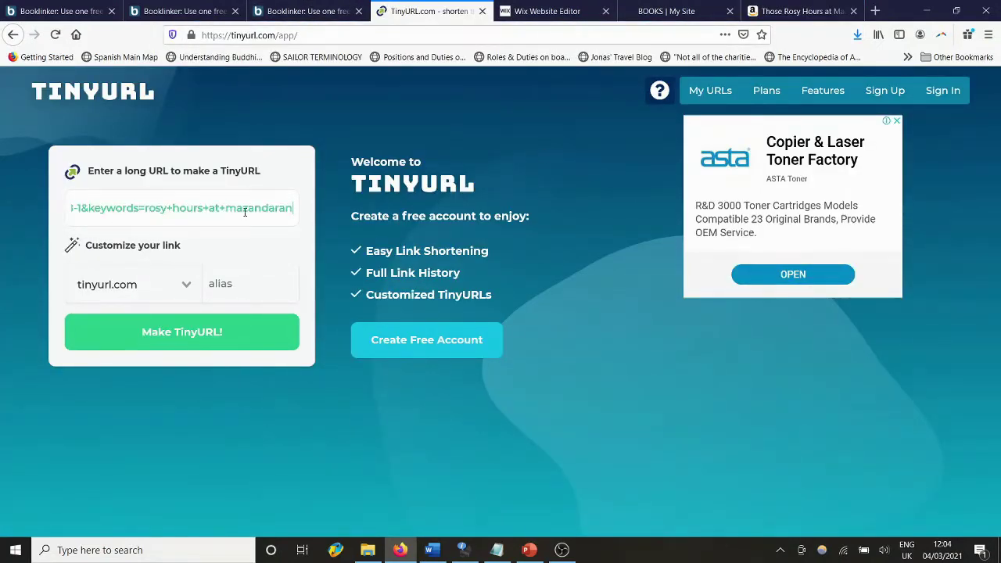
Step: Make the TinyURL for the Amazon page address and copy the short link
left_click(169, 345)
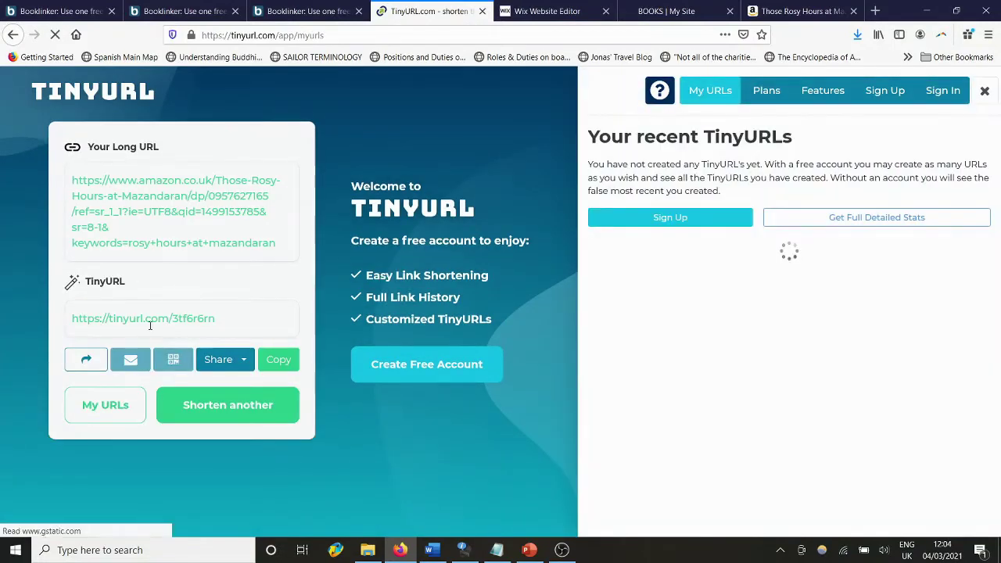
left_click_drag(215, 318, 55, 323)
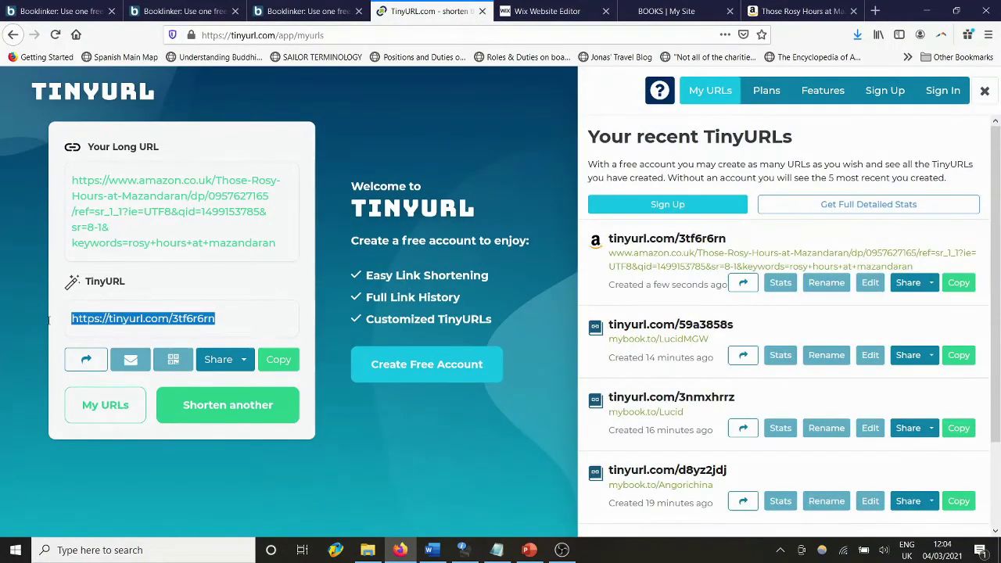
left_click(279, 359)
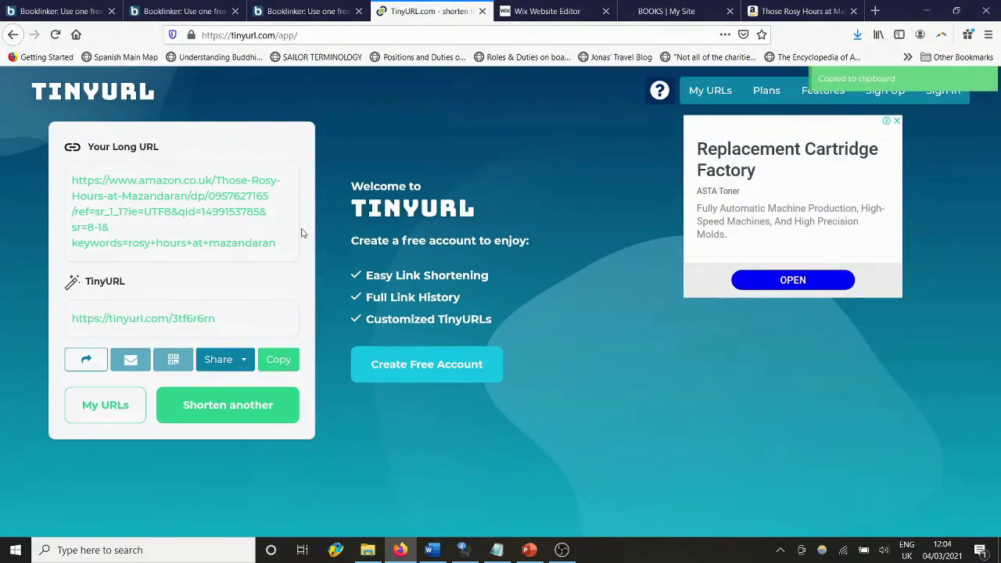
Step: Copy the mybook.to/RosyHours link from Booklinker and enter it in TinyURL as another long URL to shorten
left_click(182, 11)
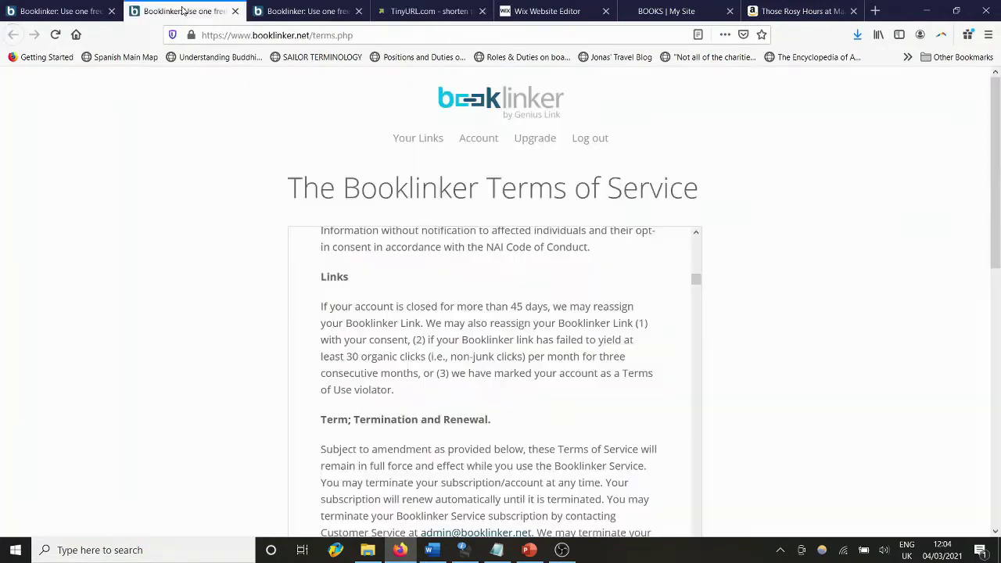
left_click(33, 9)
left_click(640, 287)
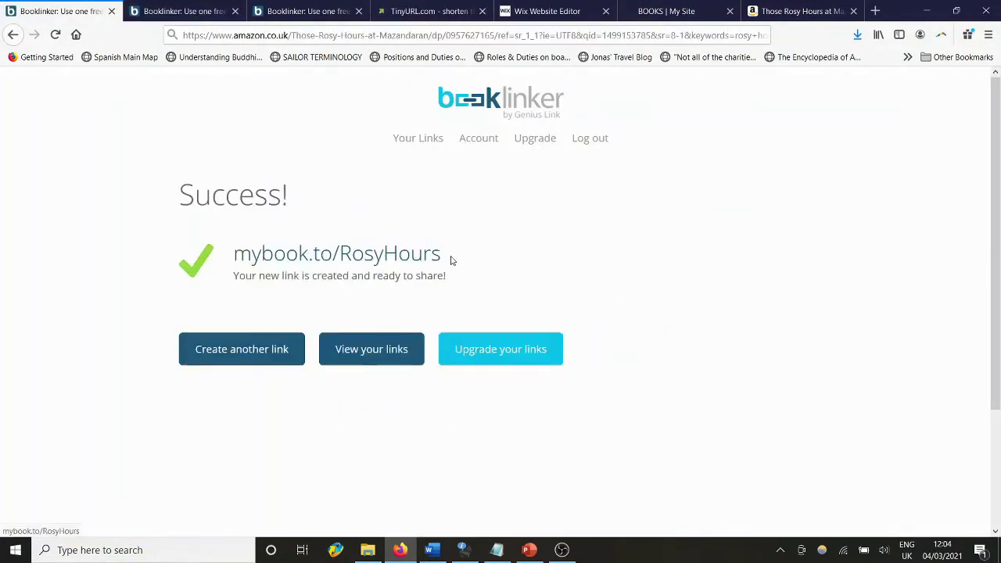
left_click_drag(446, 255, 231, 262)
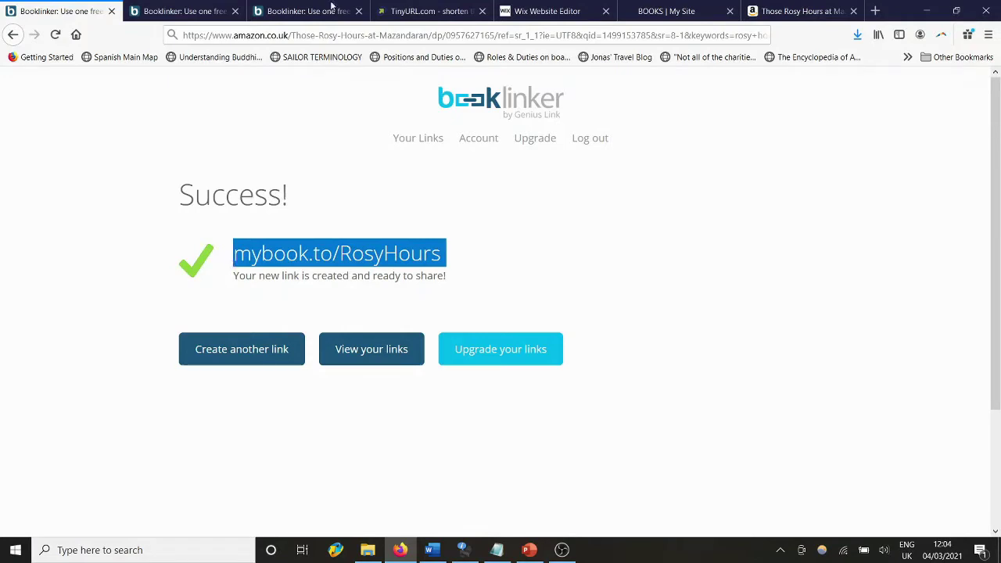
left_click(429, 14)
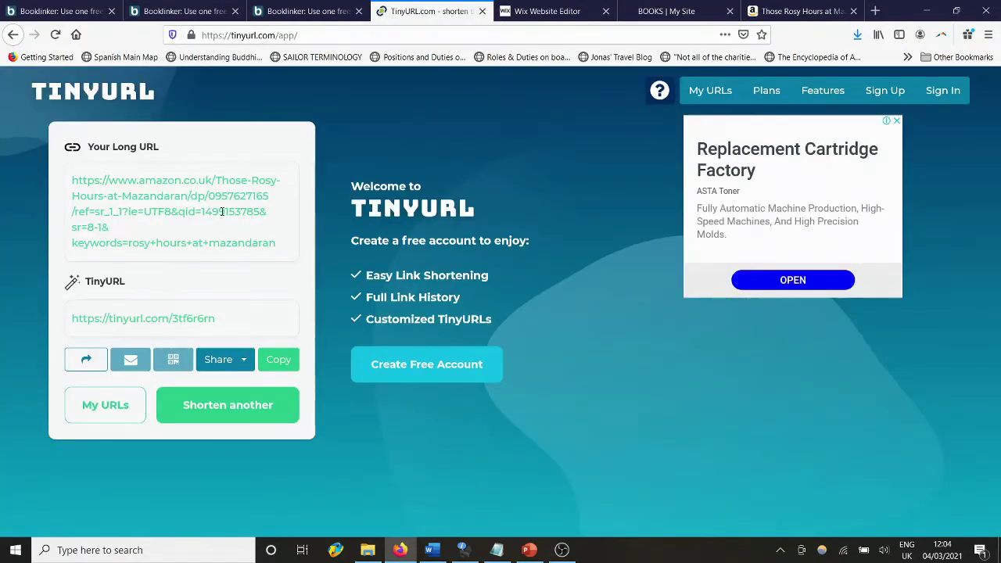
left_click(260, 402)
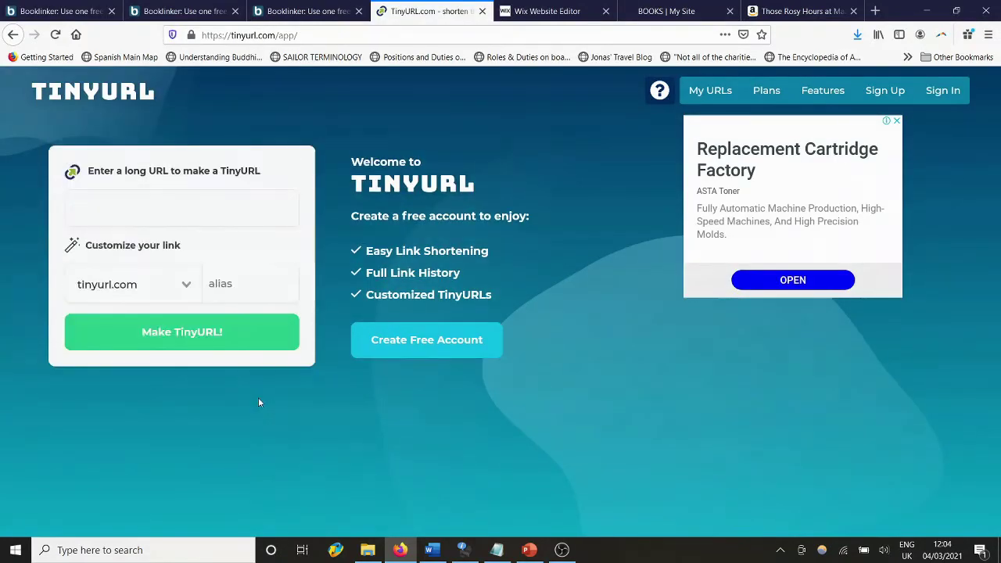
left_click(227, 208)
key("ctrl+v")
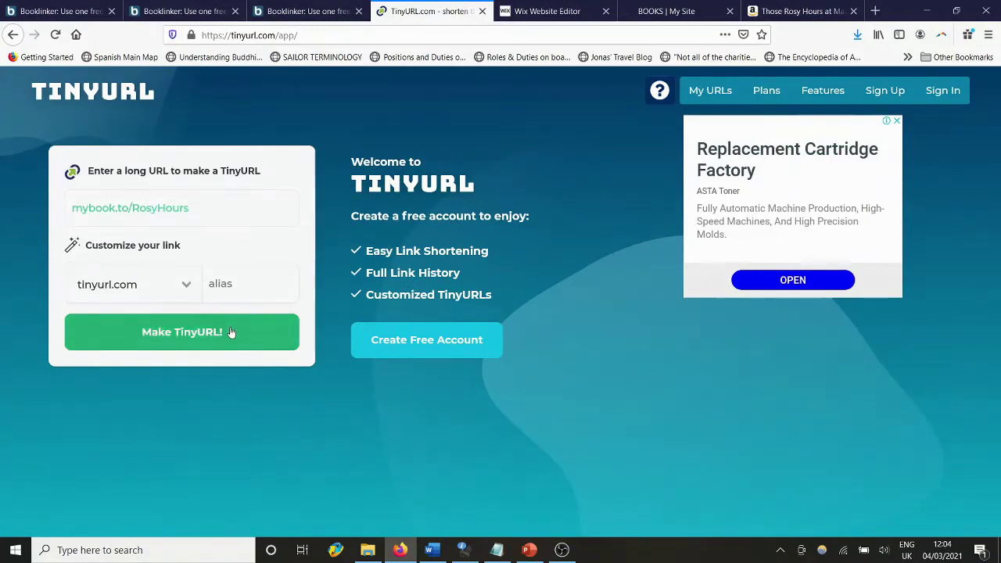
Step: Make the TinyURL for mybook.to/RosyHours and copy the short link
left_click(232, 332)
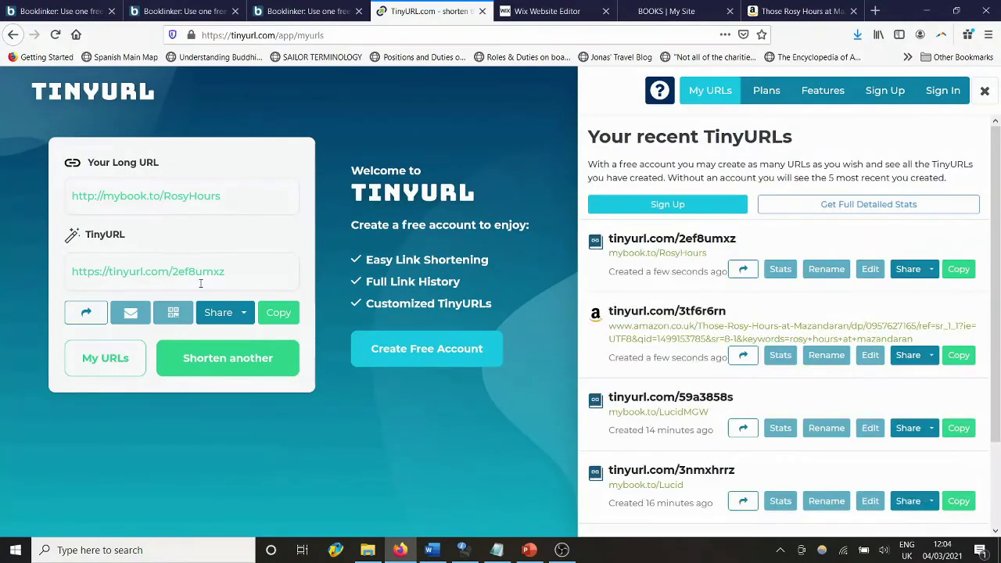
left_click_drag(235, 273, 71, 272)
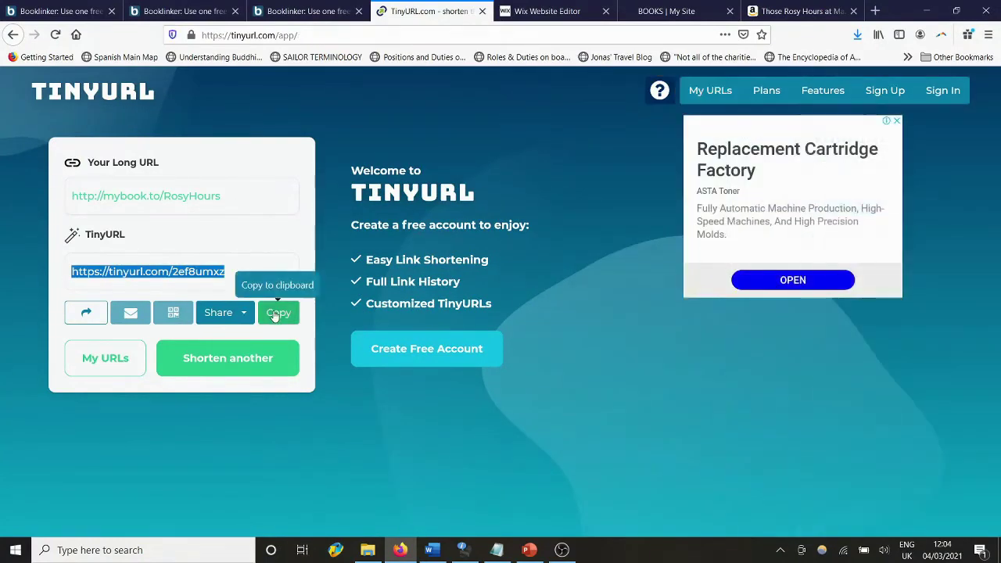
left_click(277, 314)
left_click(660, 11)
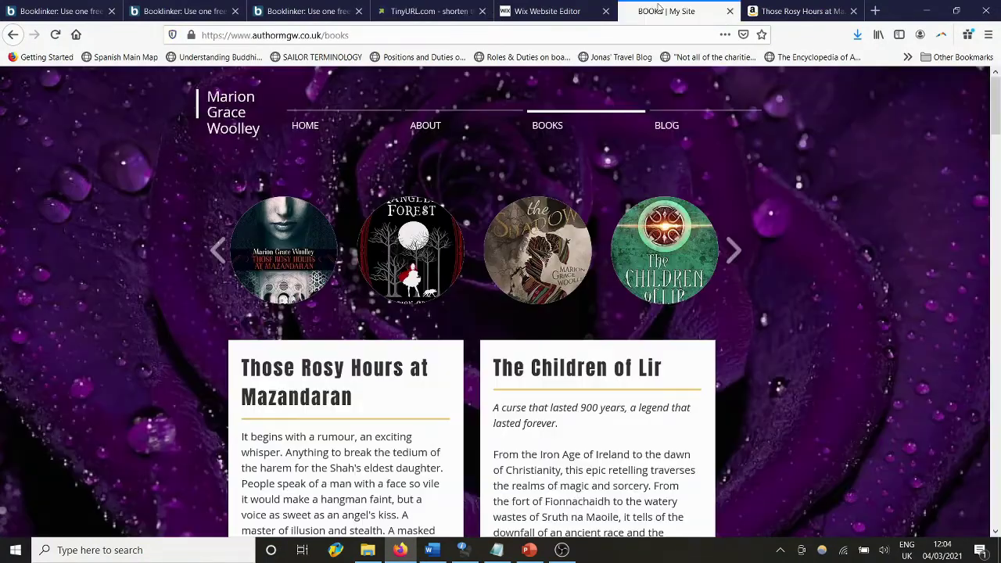
left_click(561, 11)
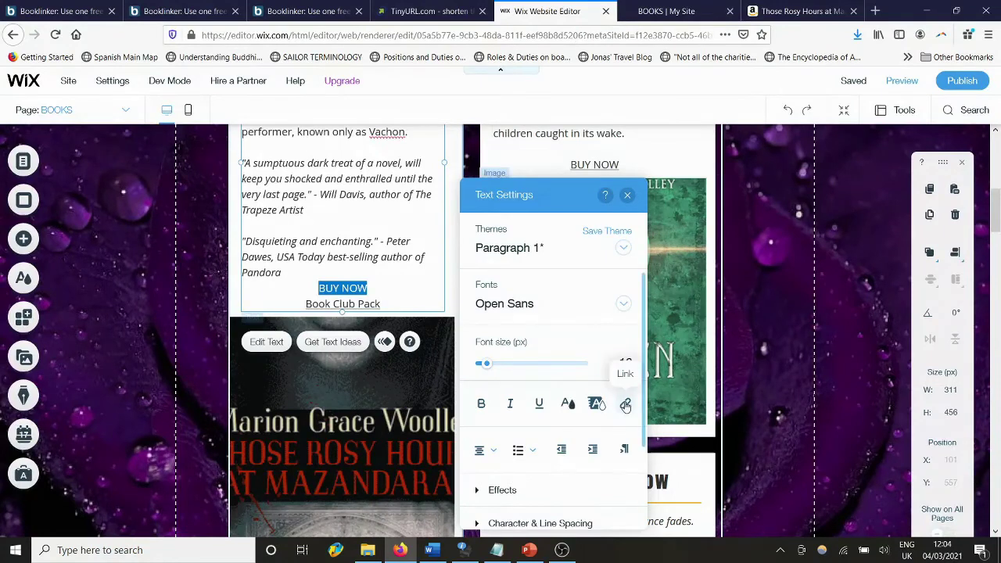
left_click(626, 403)
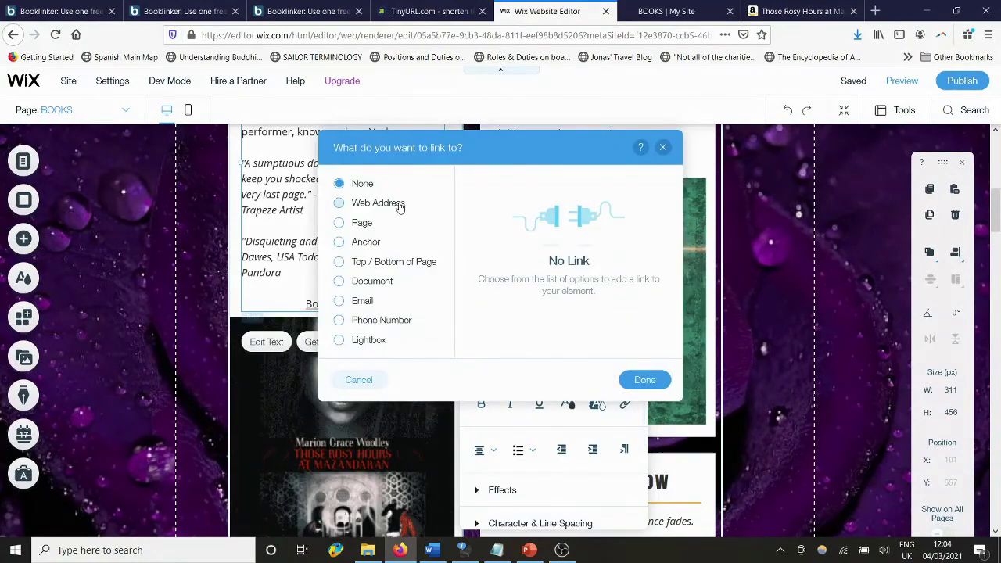
left_click(397, 203)
key("ctrl+v")
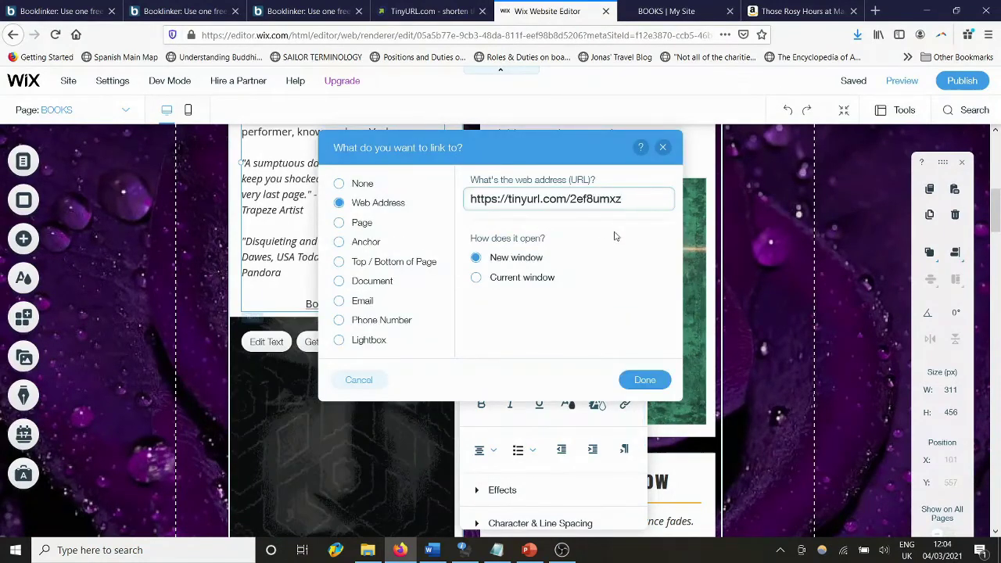
left_click(644, 382)
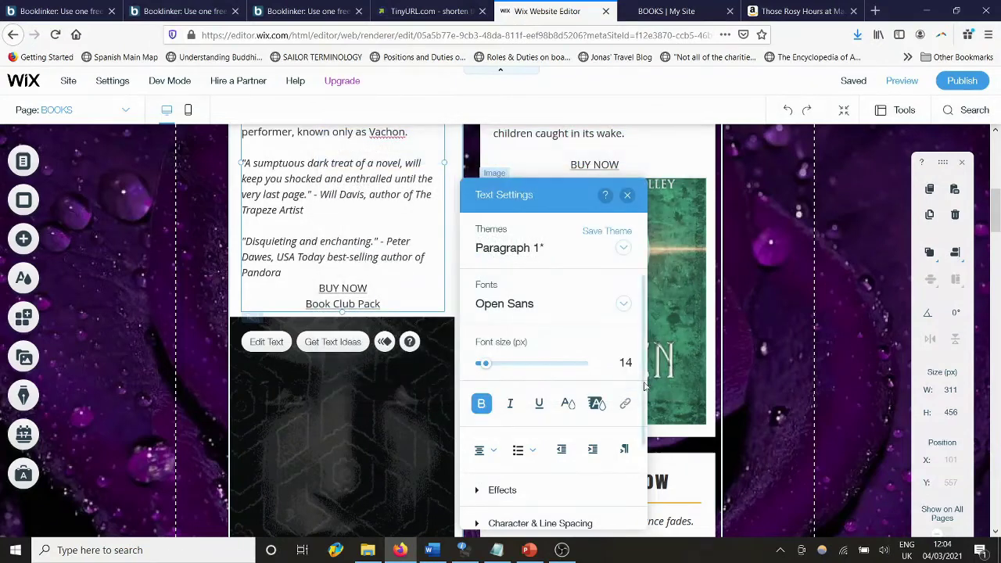
left_click(967, 82)
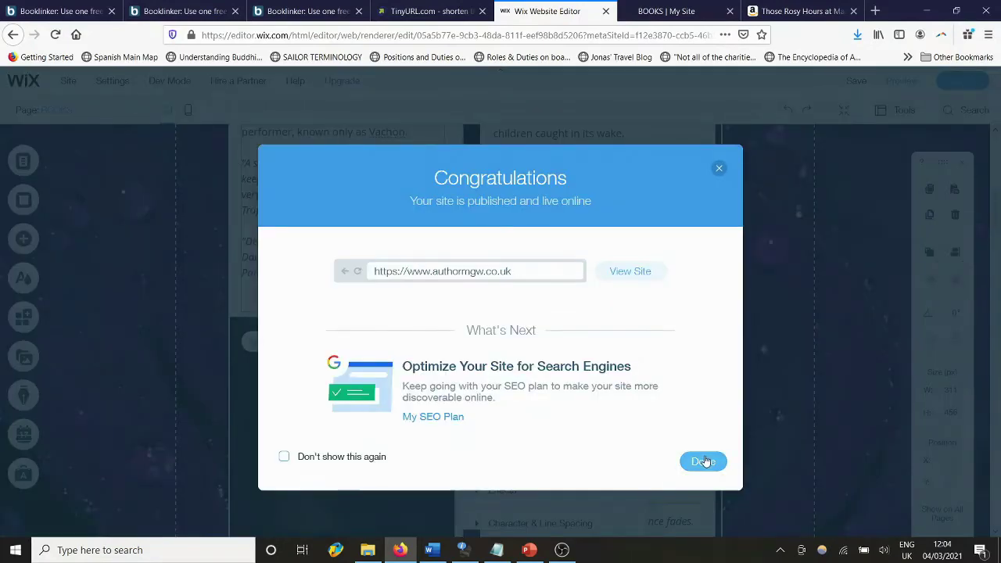
left_click(703, 462)
Step: On the live Books page, test the BUY NOW link under Those Rosy Hours at Mazandaran
left_click(682, 10)
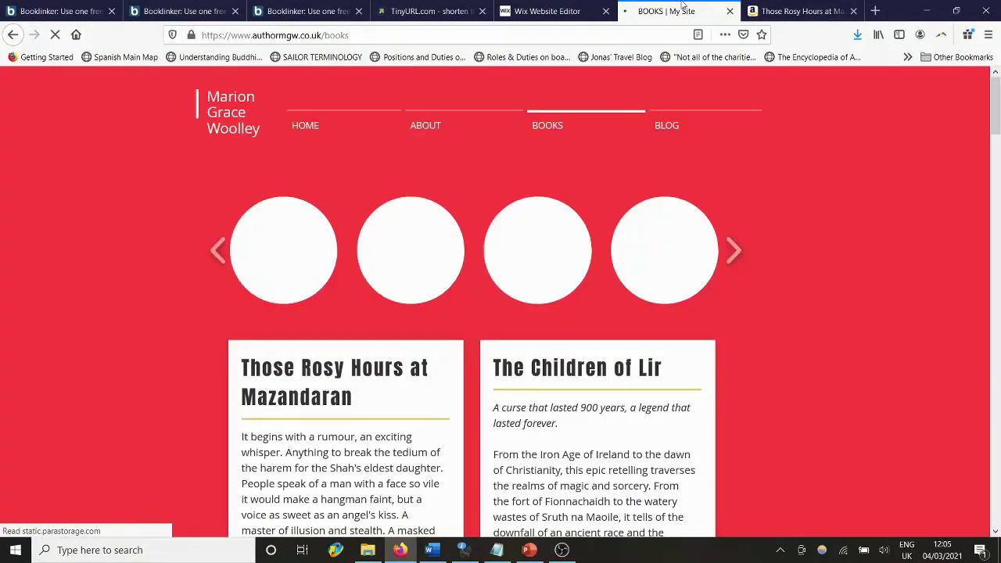
scroll(388, 227, "down", 10)
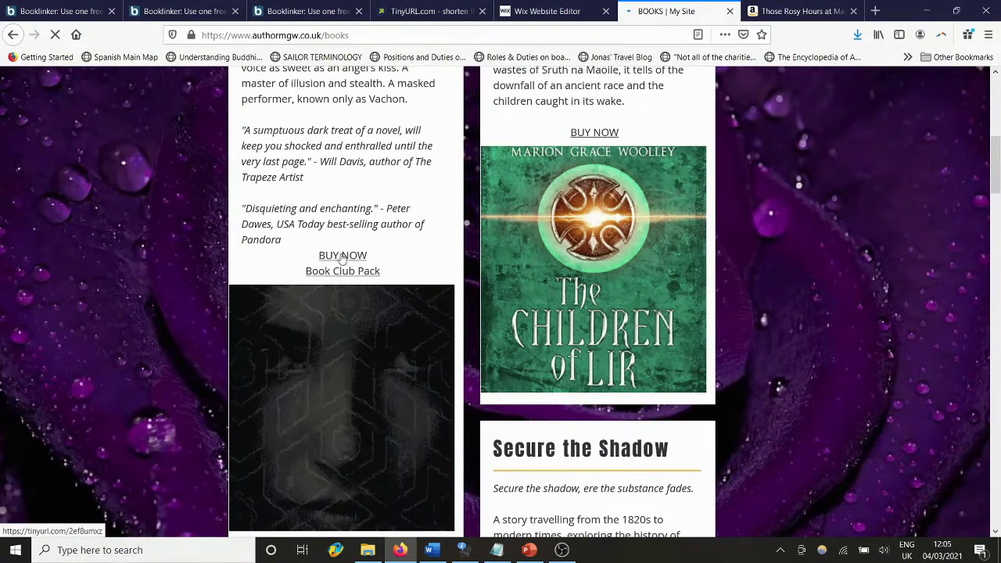
left_click(329, 258)
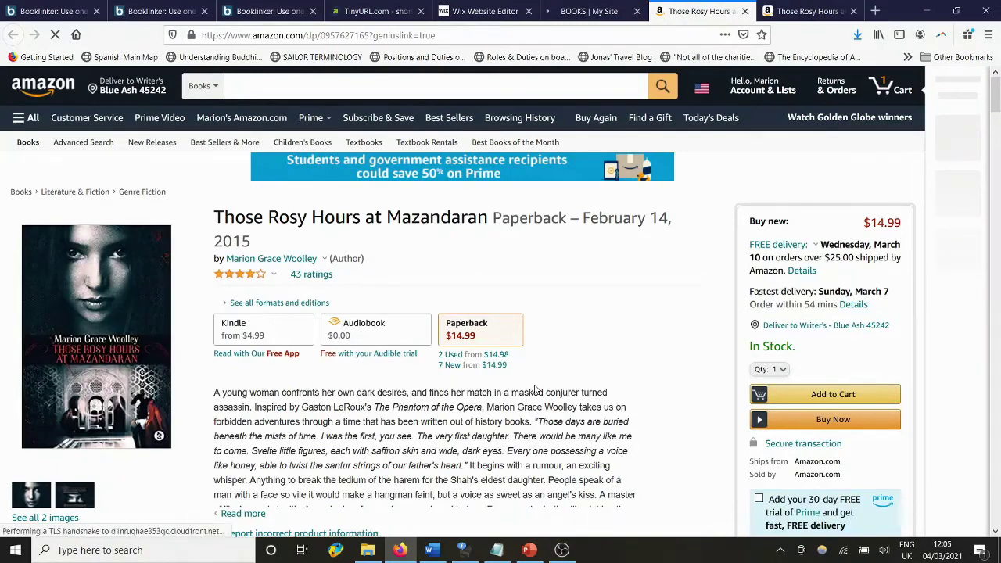
left_click(459, 8)
left_click(397, 9)
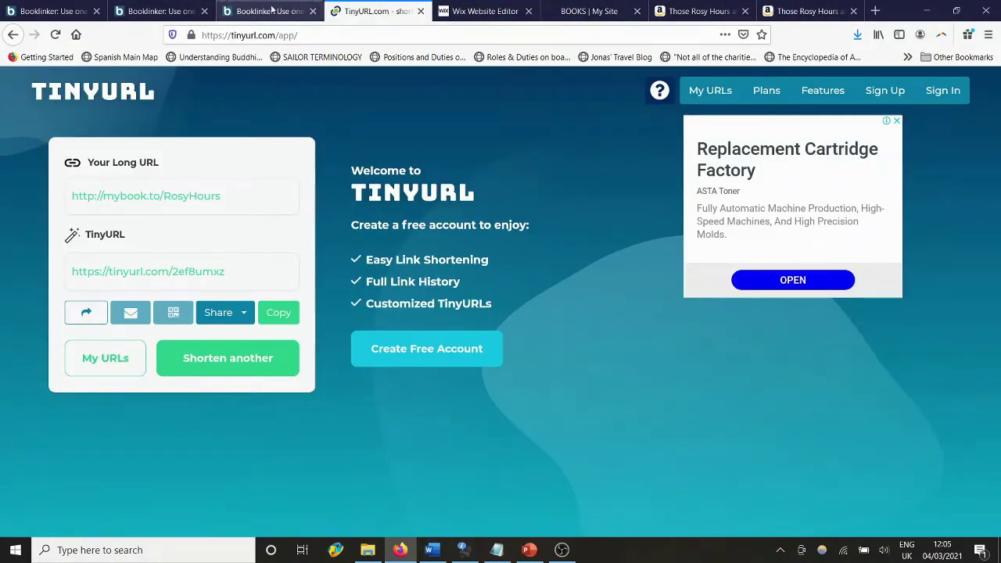
left_click(272, 7)
left_click(470, 10)
left_click(580, 14)
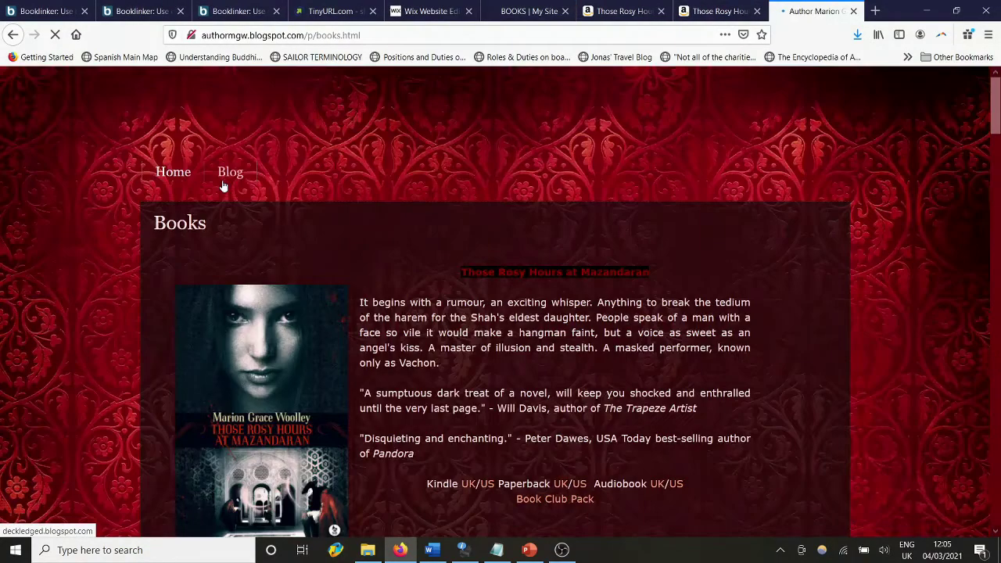
Step: On the author blog's Books page, test the UK paperback link for Those Rosy Hours at Mazandaran and close the opened Amazon page
mouse_move(995, 104)
left_mouse_down()
mouse_move(994, 137)
mouse_move(995, 121)
left_mouse_up()
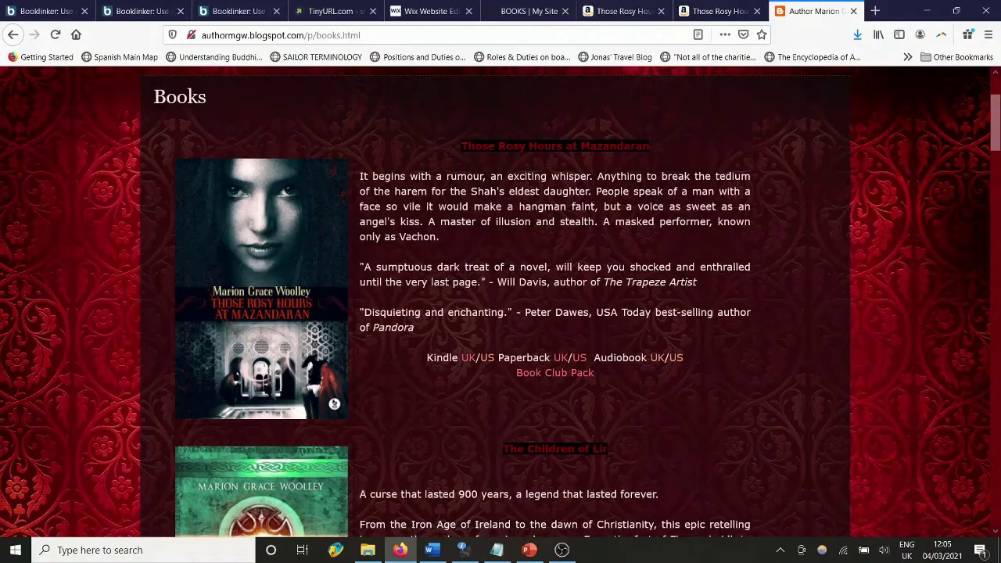
left_click(572, 359)
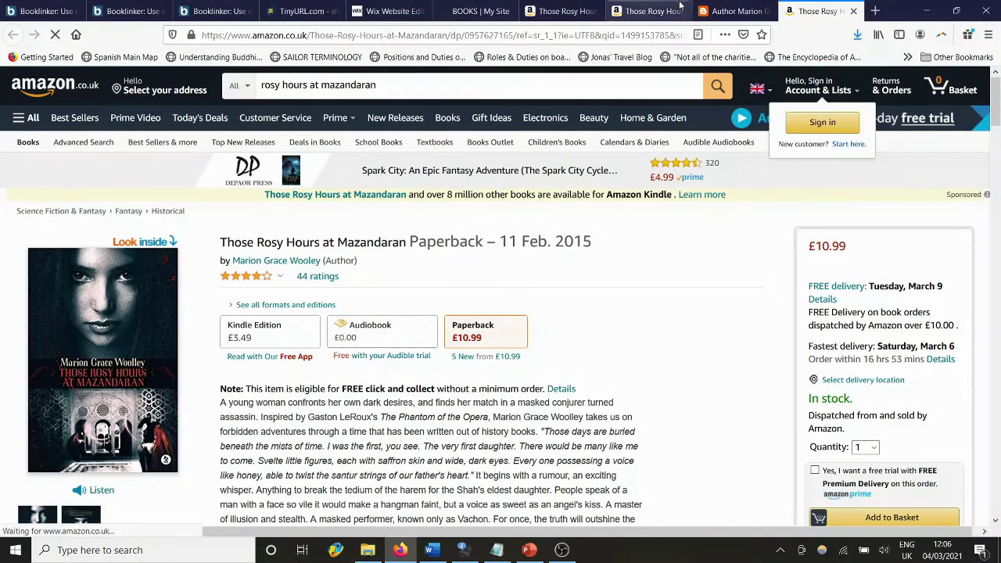
left_click(854, 12)
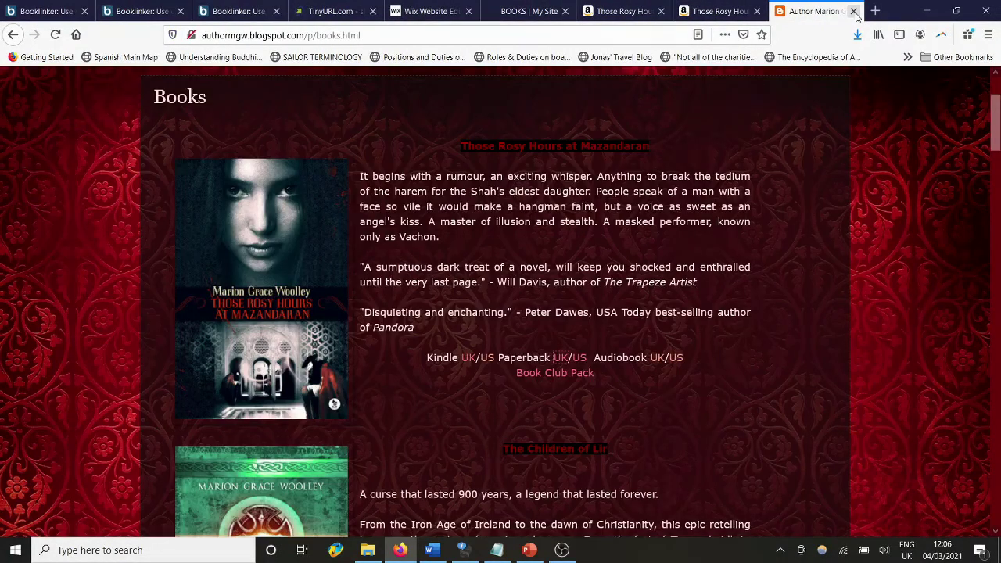
Step: Review Booklinker's upgrade page about moving to Genius Link
left_click(328, 7)
left_click(240, 11)
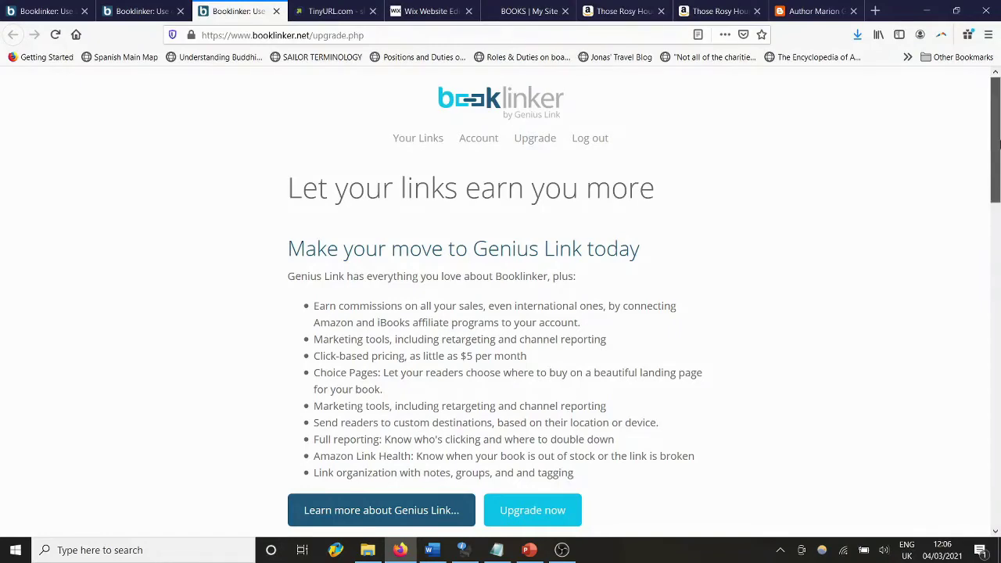
left_click_drag(997, 143, 976, 113)
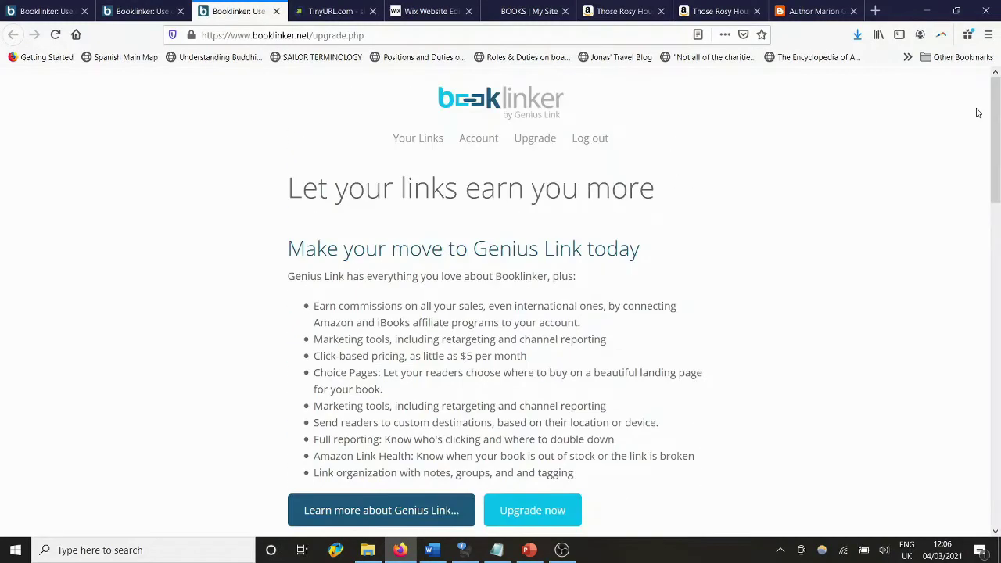
Step: Examine the Links clause in the Booklinker Terms of Service, highlighting the organic clicks requirement and the link reassignment conditions
left_click(145, 11)
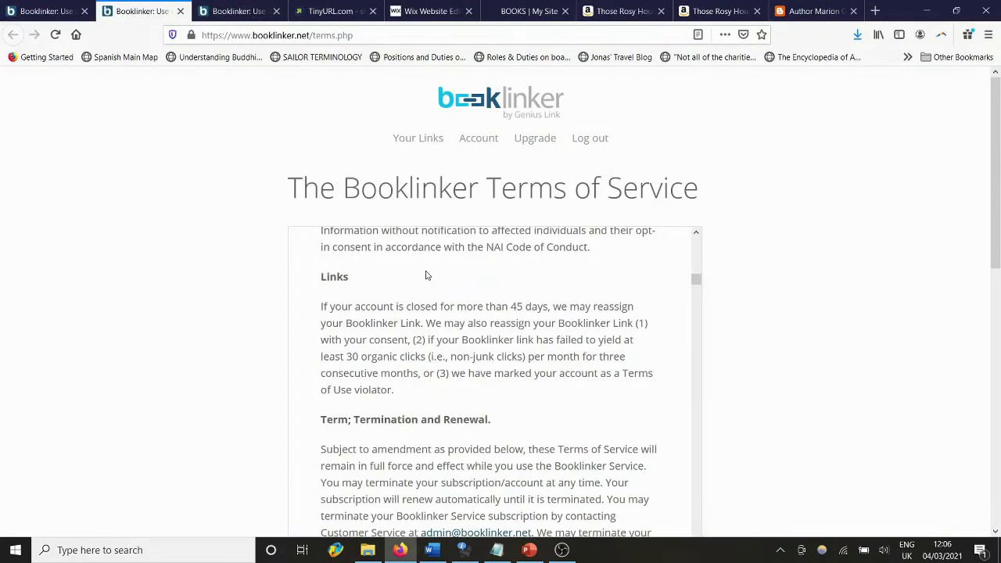
left_click_drag(699, 195, 273, 150)
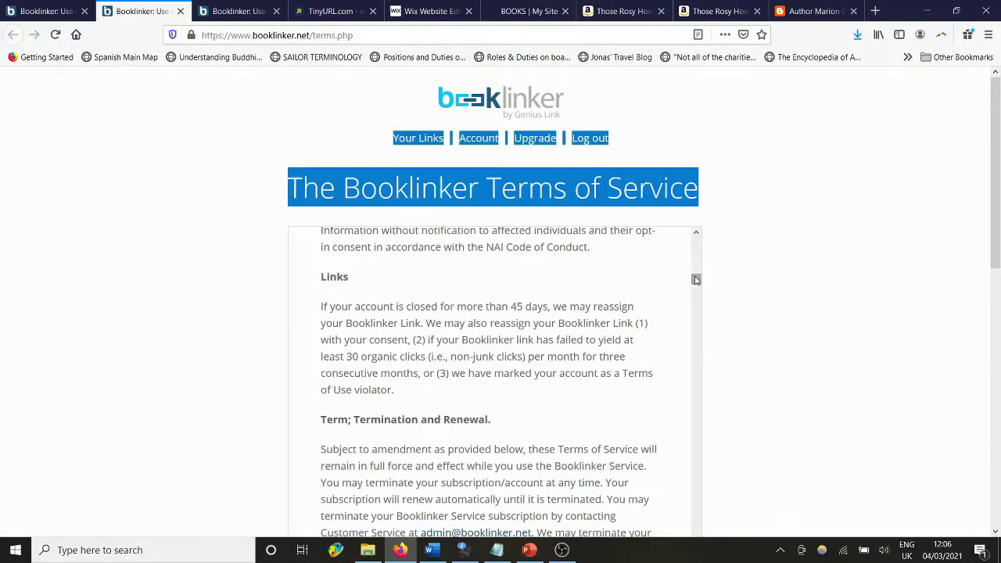
left_click(486, 341)
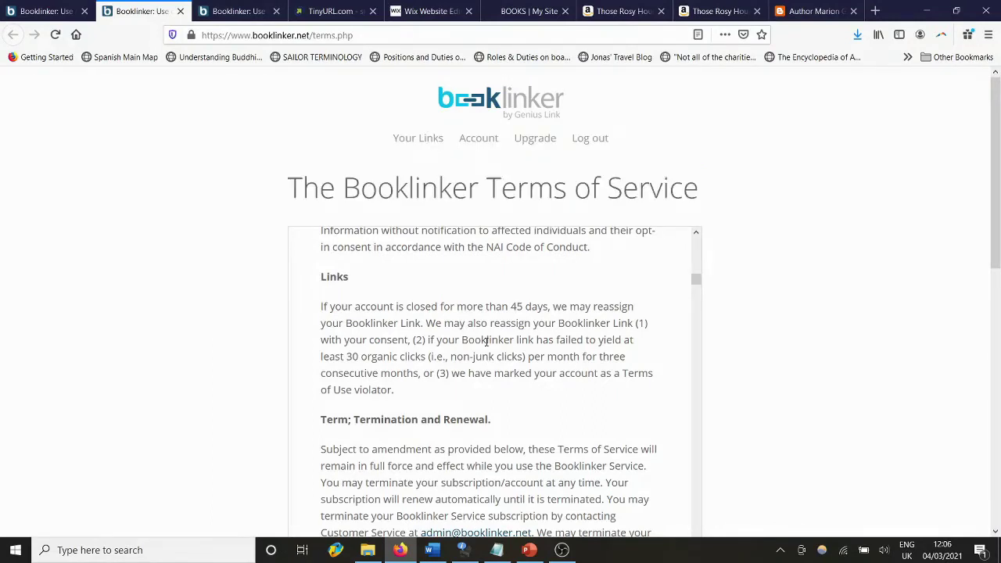
double_click(343, 276)
left_click_drag(426, 357, 344, 356)
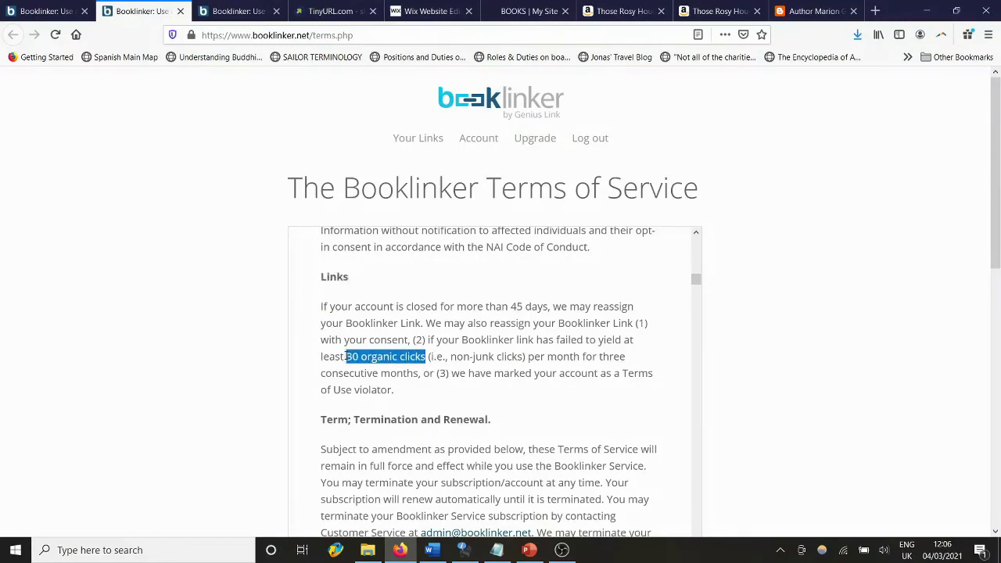
double_click(633, 306)
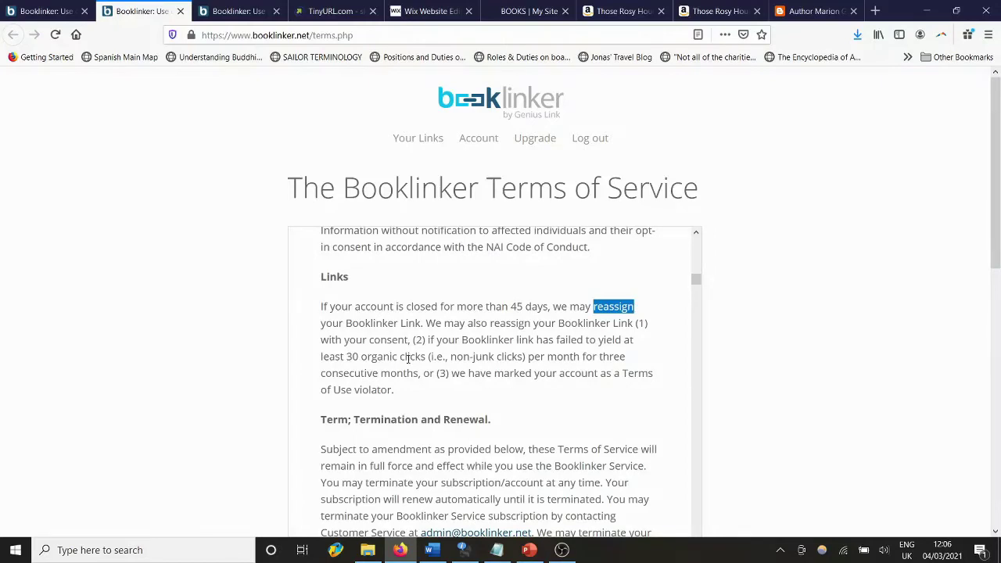
left_click(493, 389)
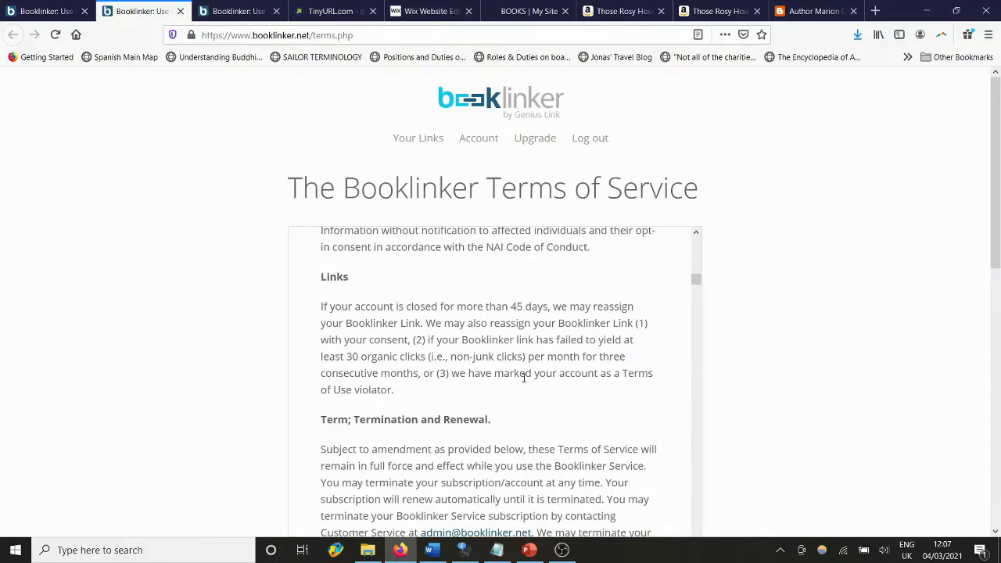
left_click_drag(320, 307, 464, 396)
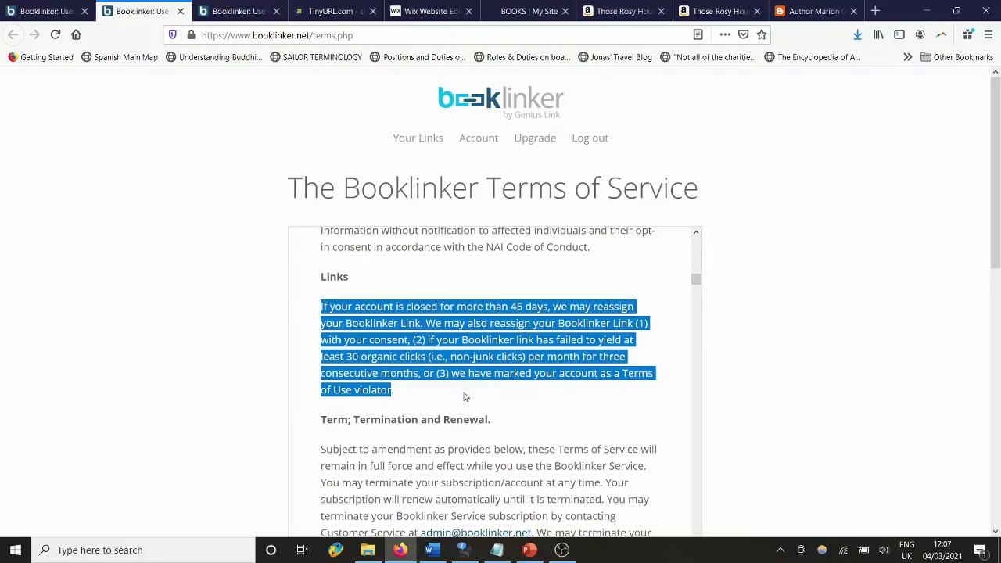